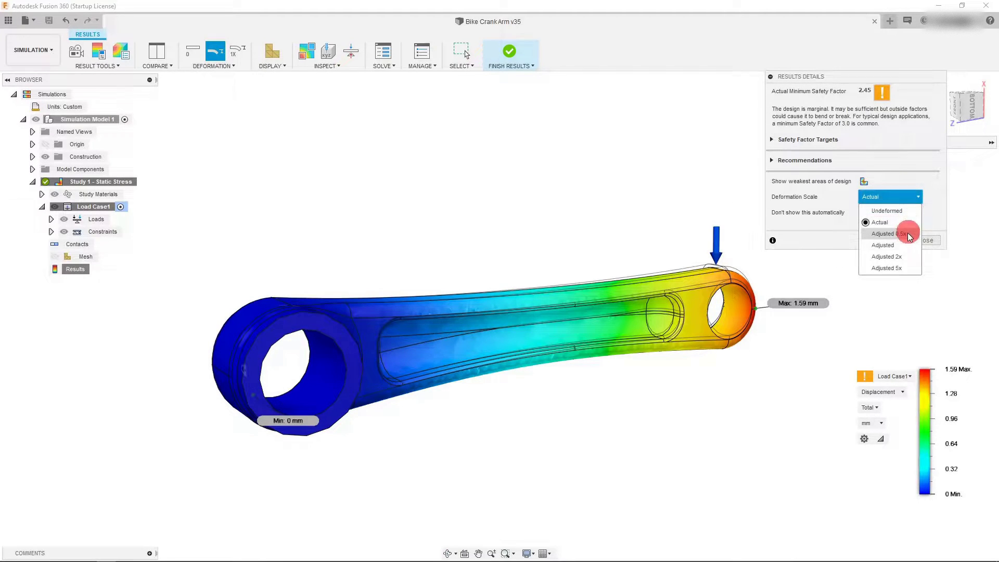
# Step the displacement deformation scale through Adjusted, Adjusted 2x and Adjusted 5x
pyautogui.click(906, 245)
pyautogui.click(891, 197)
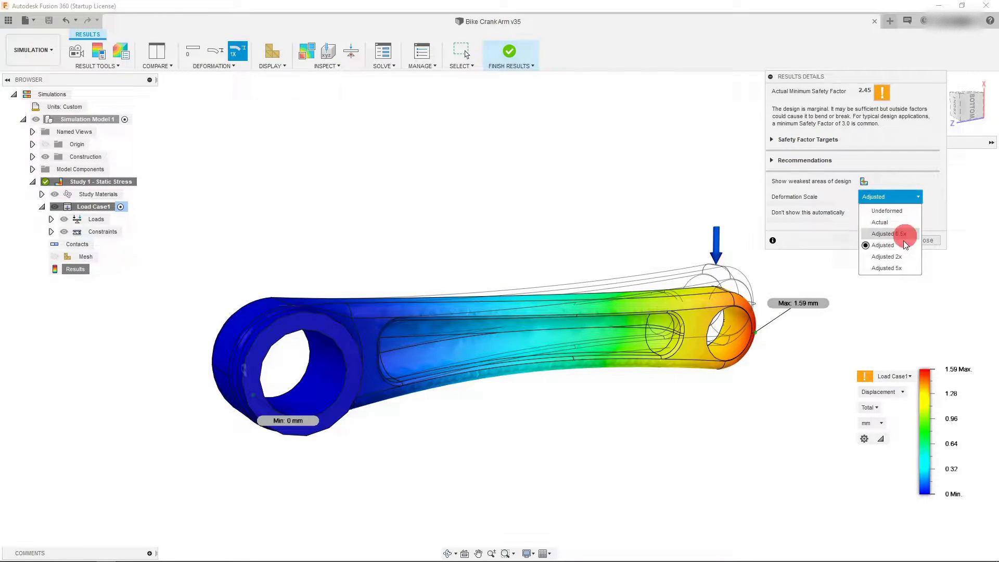
pyautogui.click(898, 264)
pyautogui.click(907, 198)
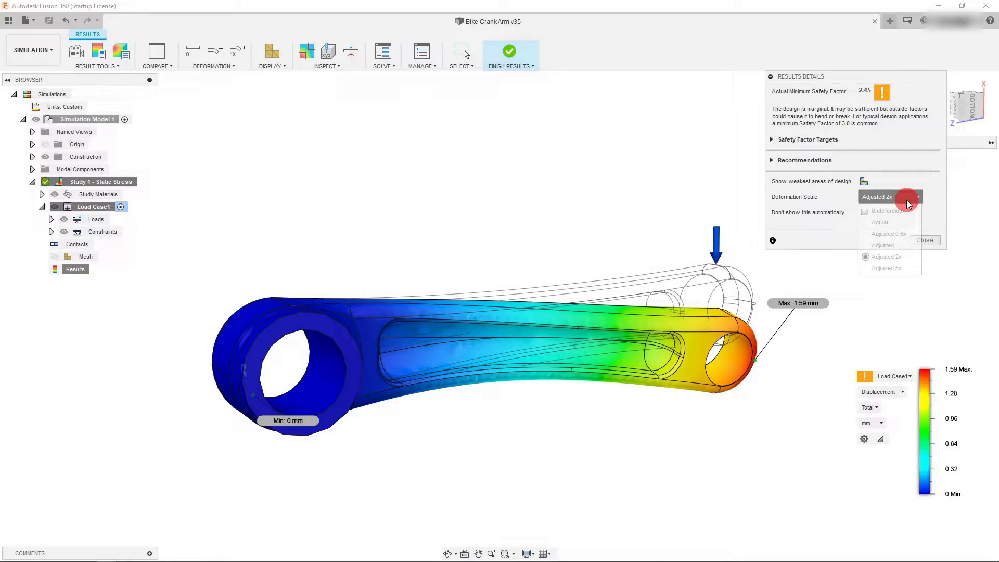
pyautogui.click(903, 268)
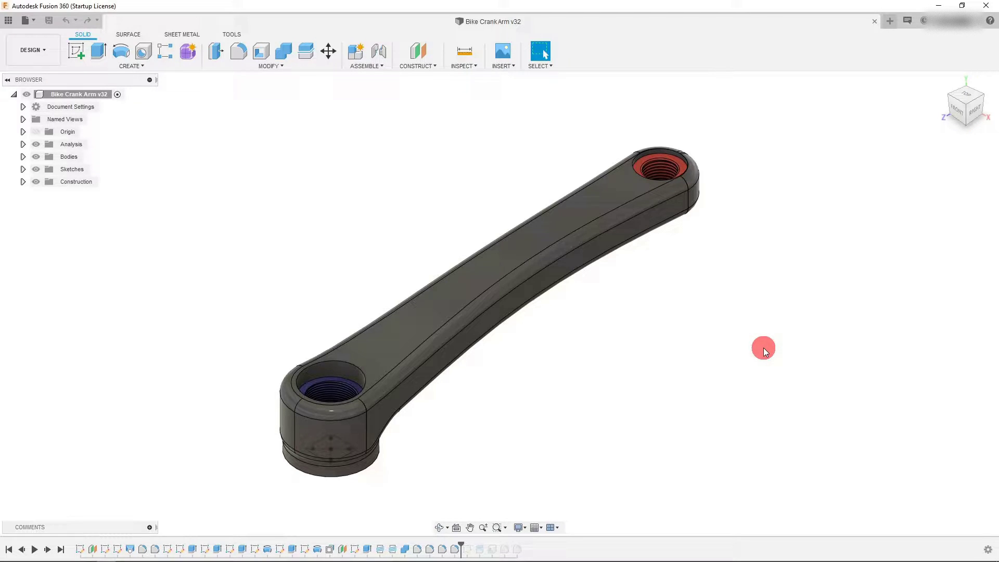
# Switch to the Simulation workspace and create a Static Stress study
pyautogui.click(38, 62)
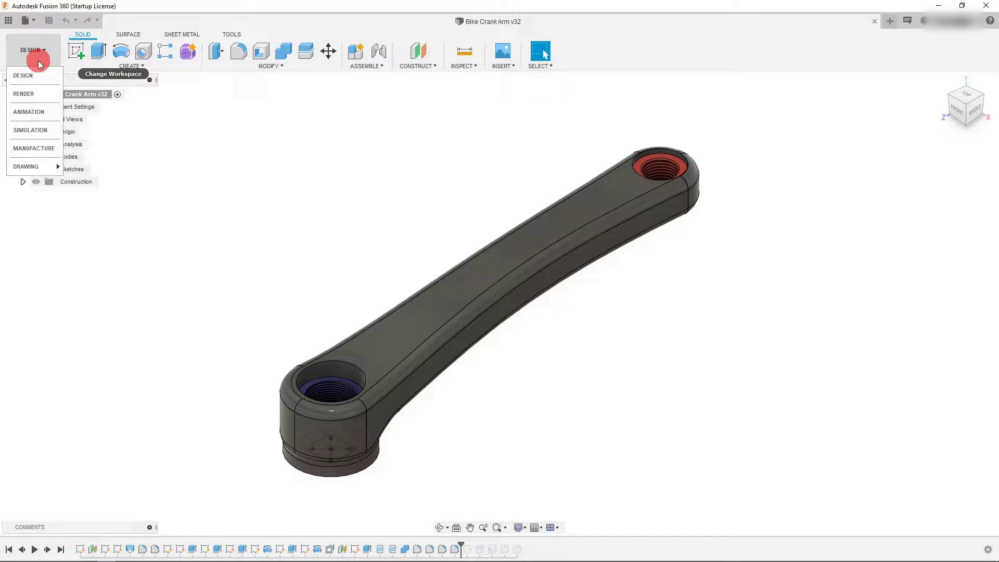
pyautogui.click(31, 130)
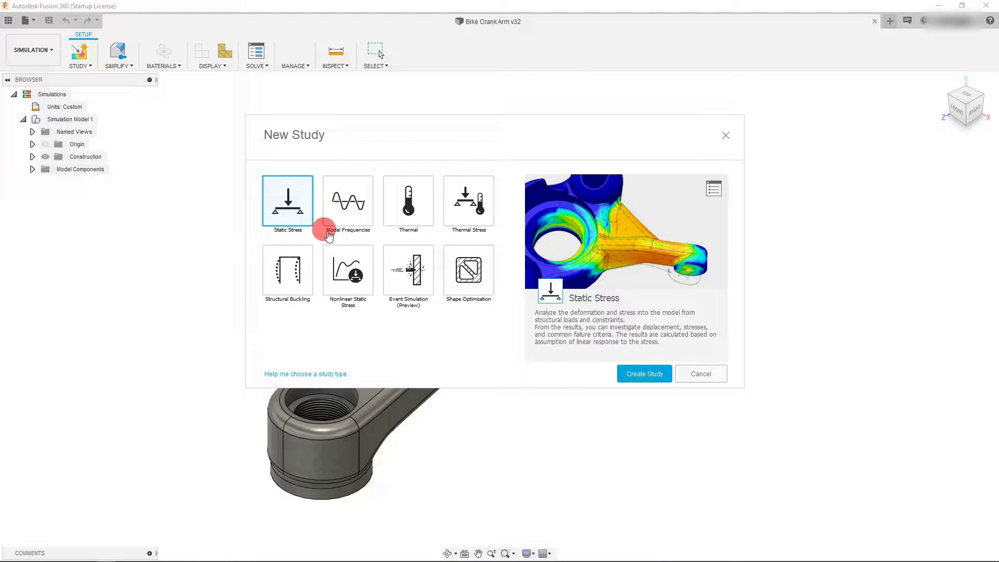
pyautogui.click(639, 373)
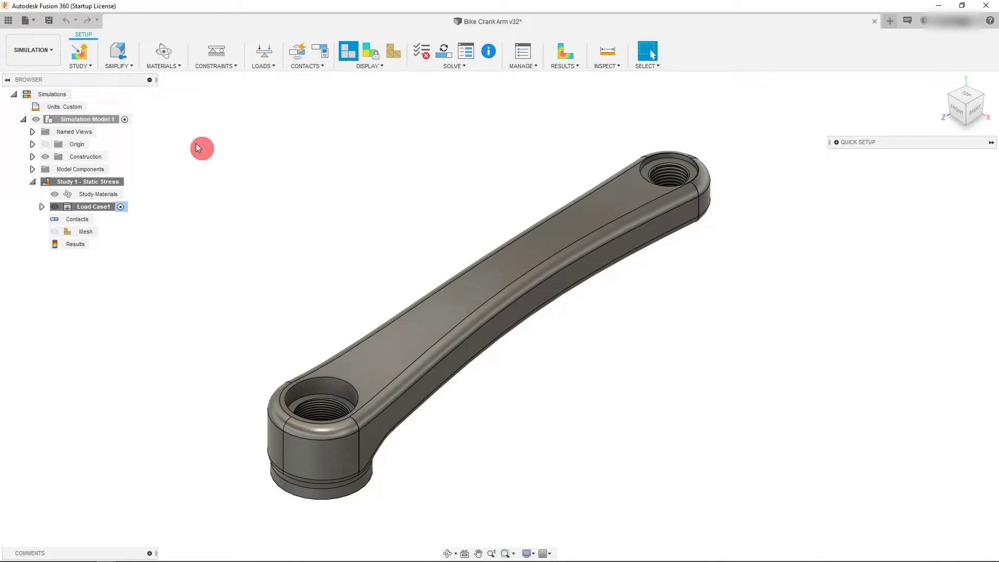
# Remove the Body2 and Body3 insert bodies in Simplify, leaving only Body1
pyautogui.click(124, 54)
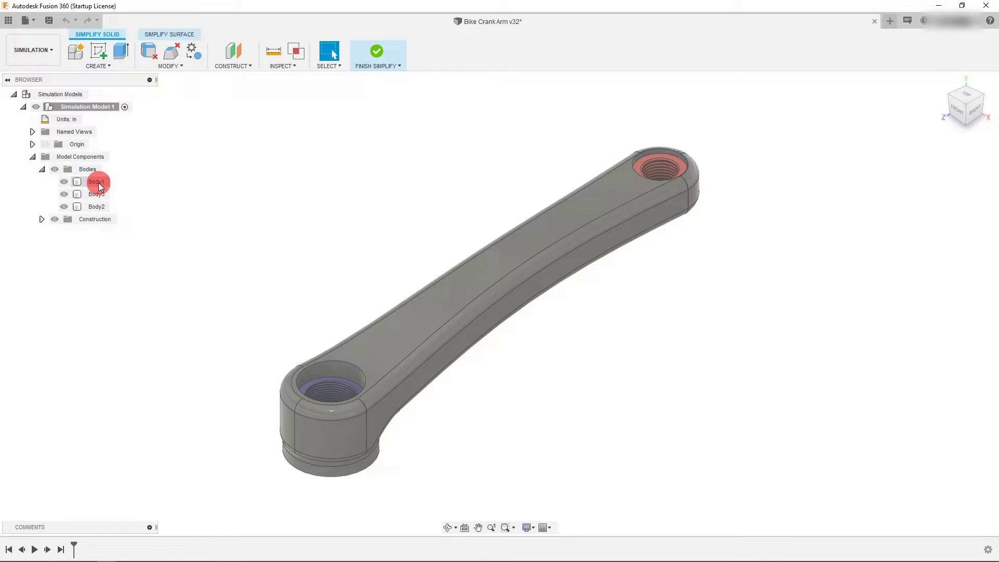
pyautogui.click(99, 194)
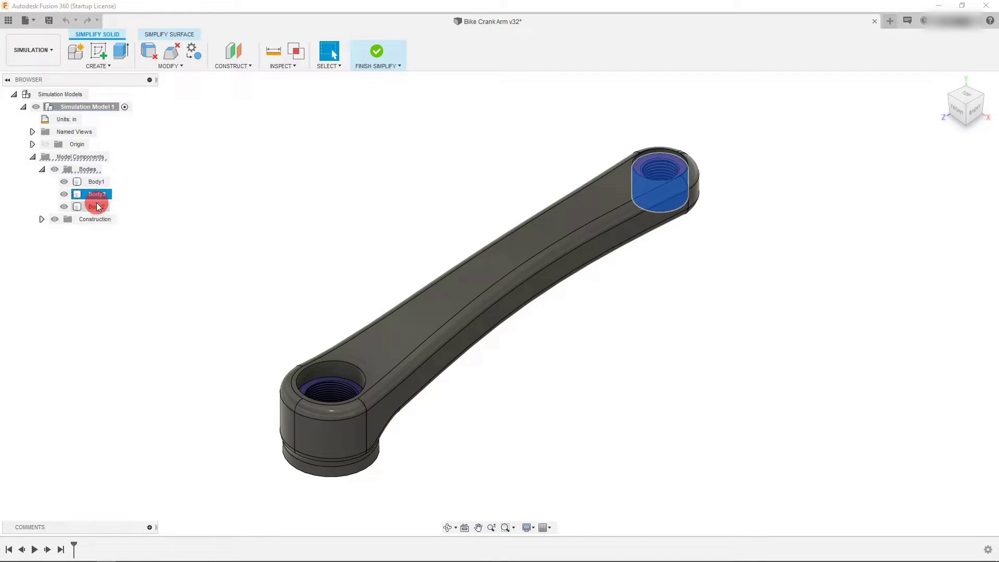
pyautogui.keyDown('ctrl'); pyautogui.click(107, 207); pyautogui.keyUp('ctrl')
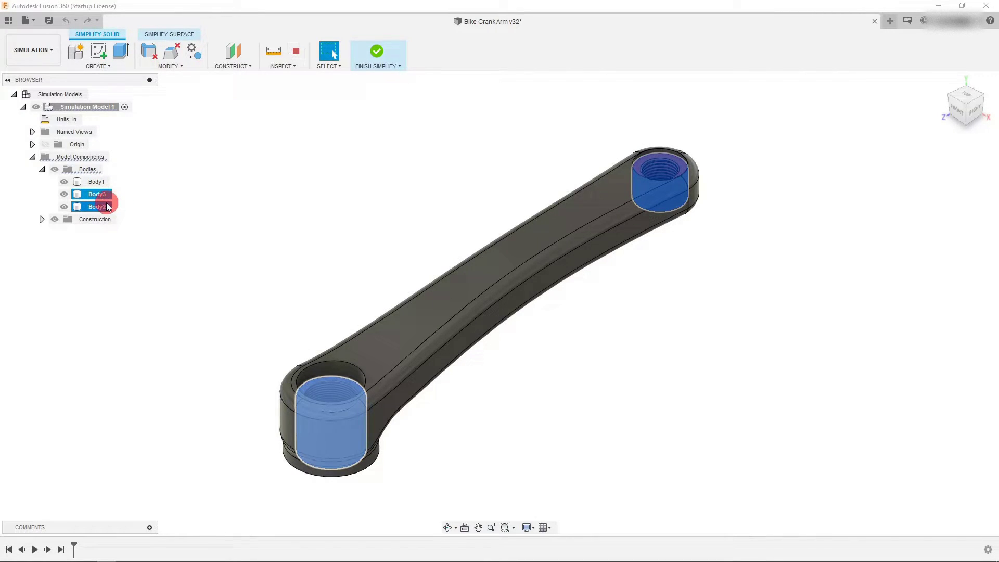
pyautogui.rightClick(106, 206)
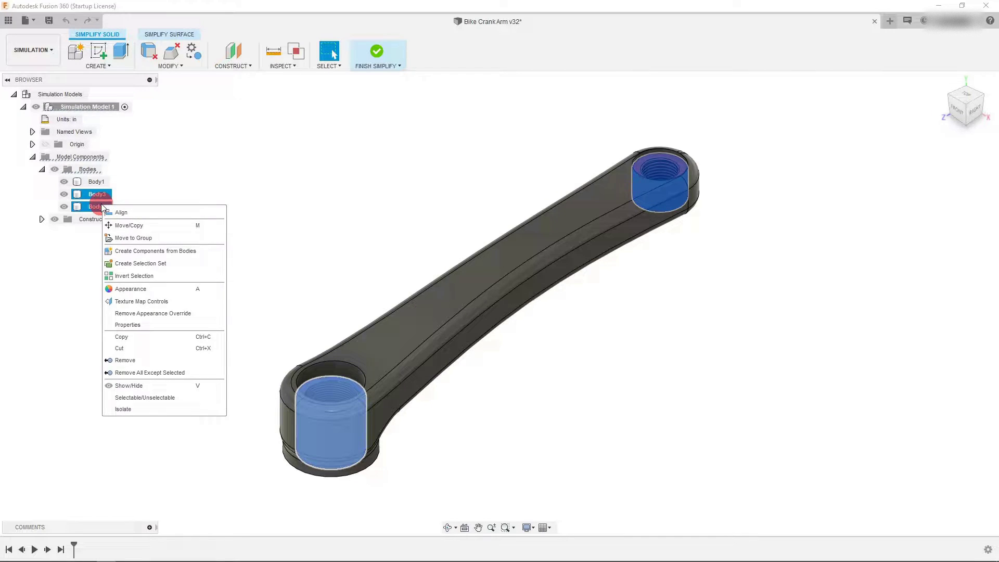
pyautogui.click(145, 362)
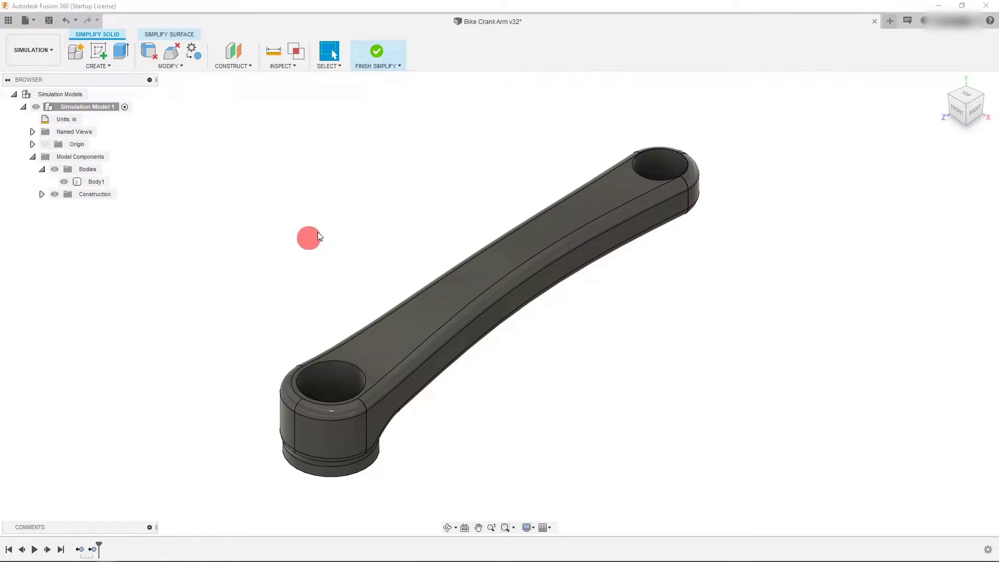
pyautogui.click(376, 53)
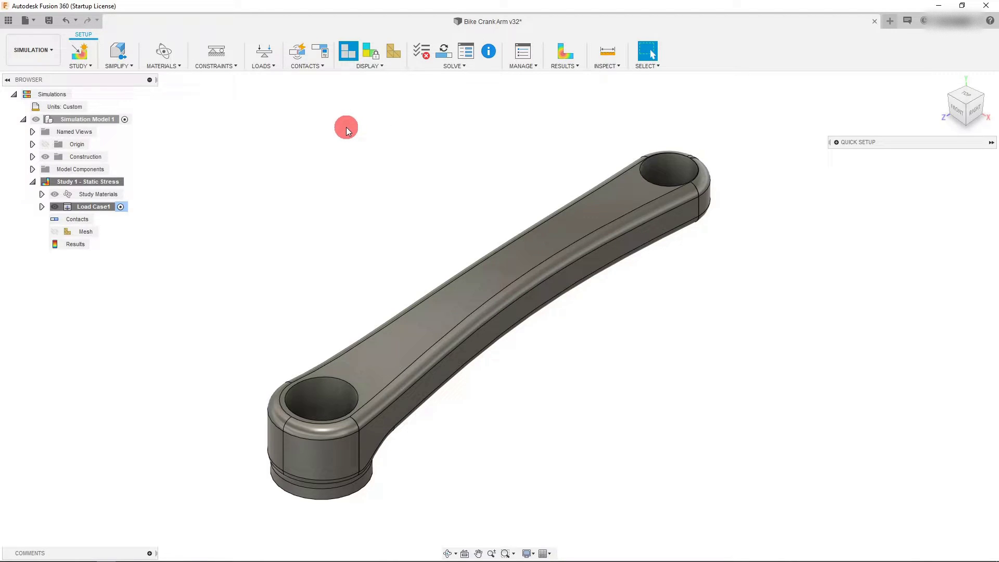
# Change the crank arm's study material from Steel to Aluminum 6061
pyautogui.click(165, 51)
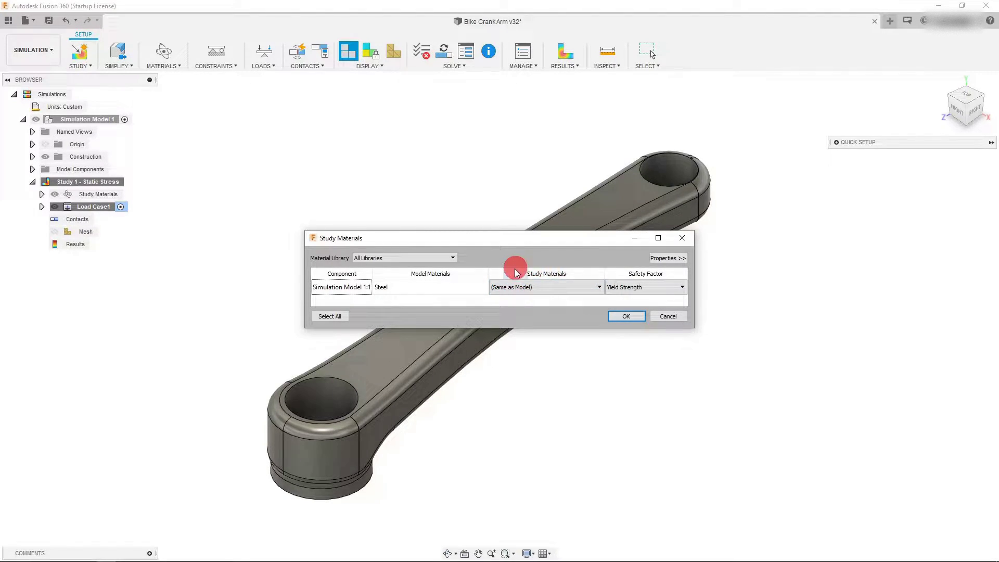
pyautogui.click(565, 290)
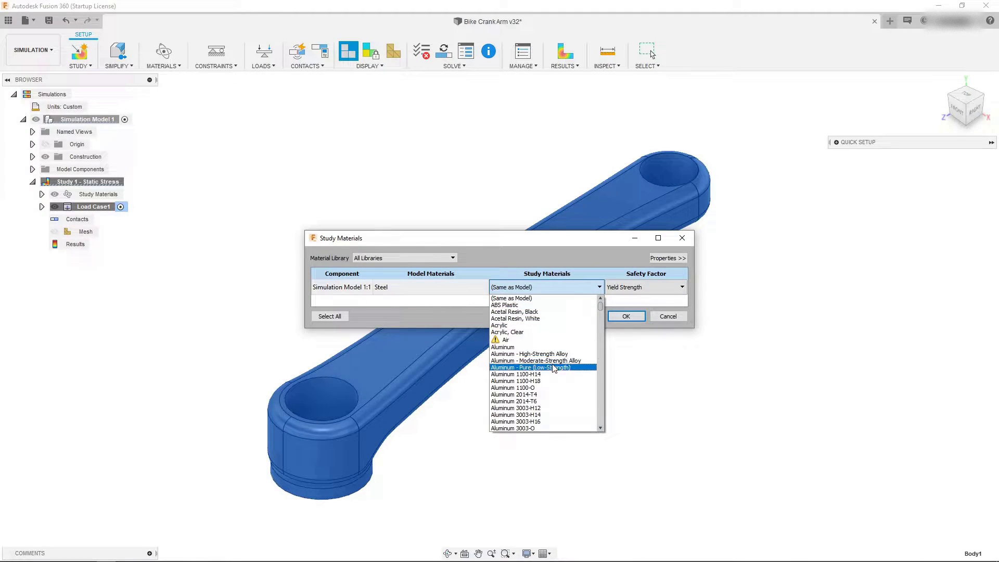
pyautogui.scroll(-8, 556, 368)
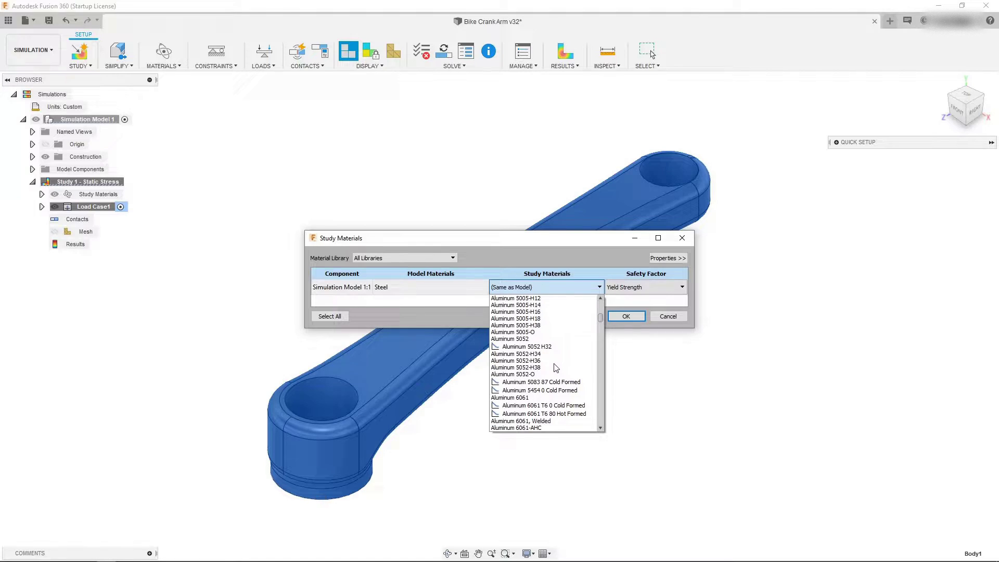
pyautogui.scroll(-1, 556, 368)
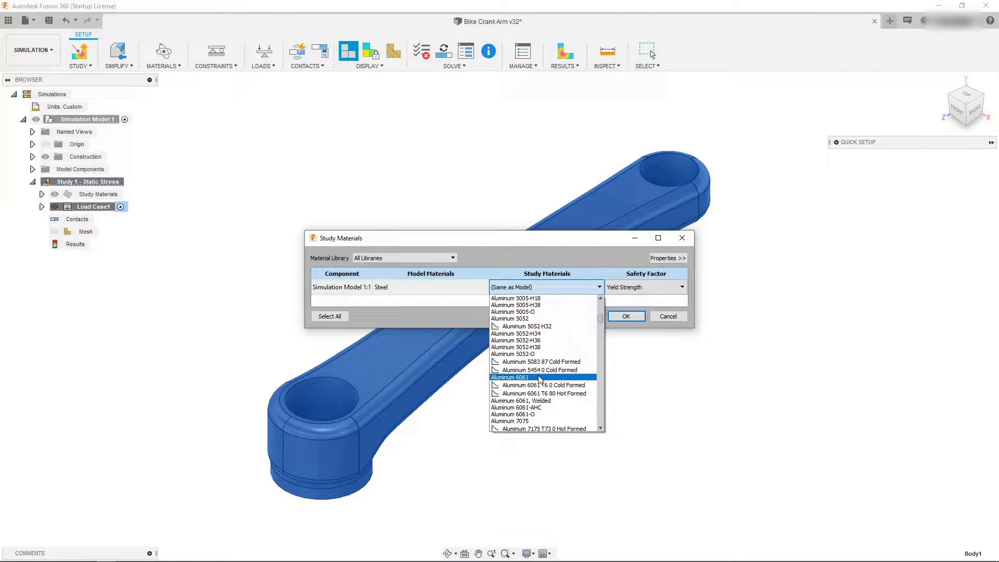
pyautogui.click(527, 377)
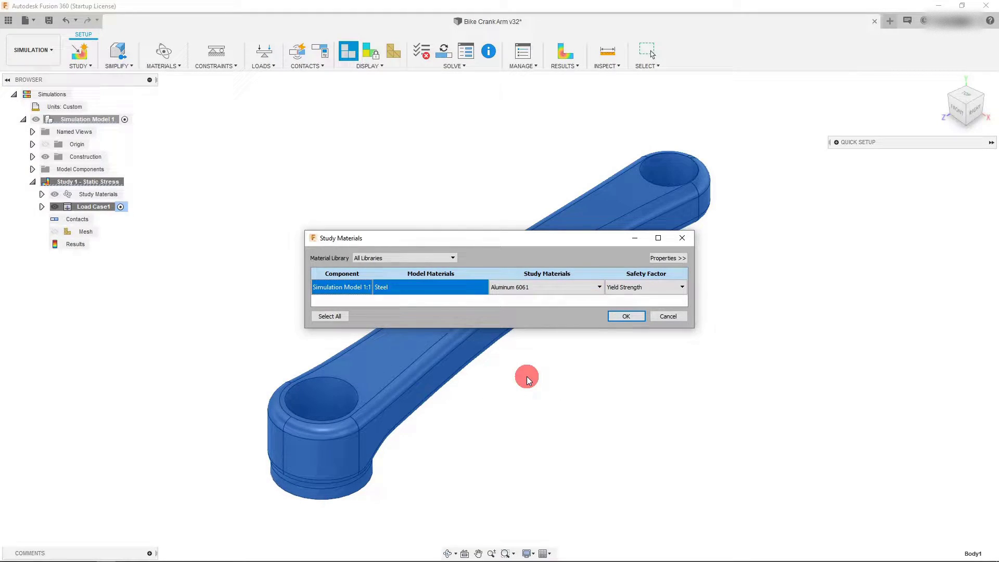
pyautogui.click(638, 317)
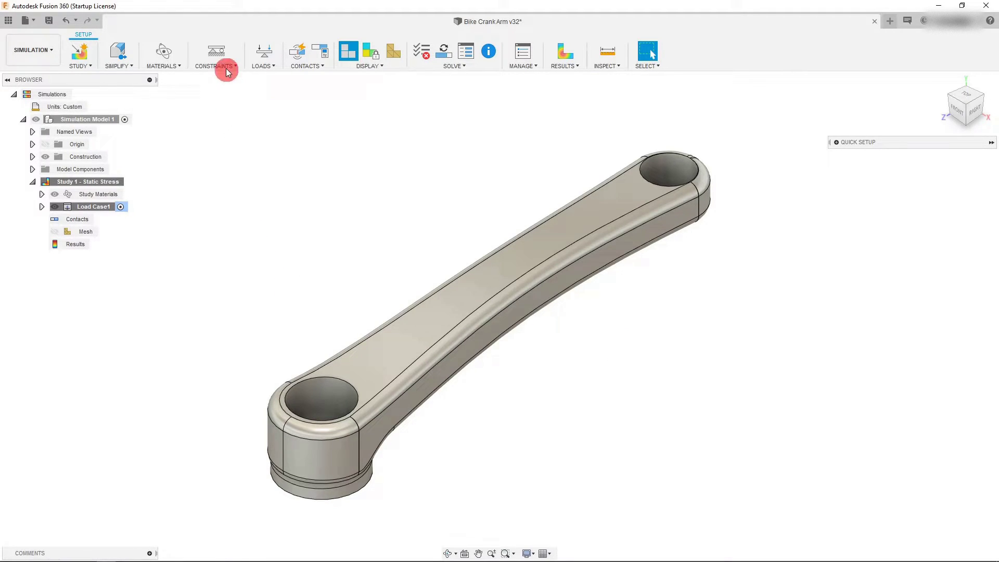
# Add a Fixed constraint on the lower hole's inner cylindrical face
pyautogui.click(217, 50)
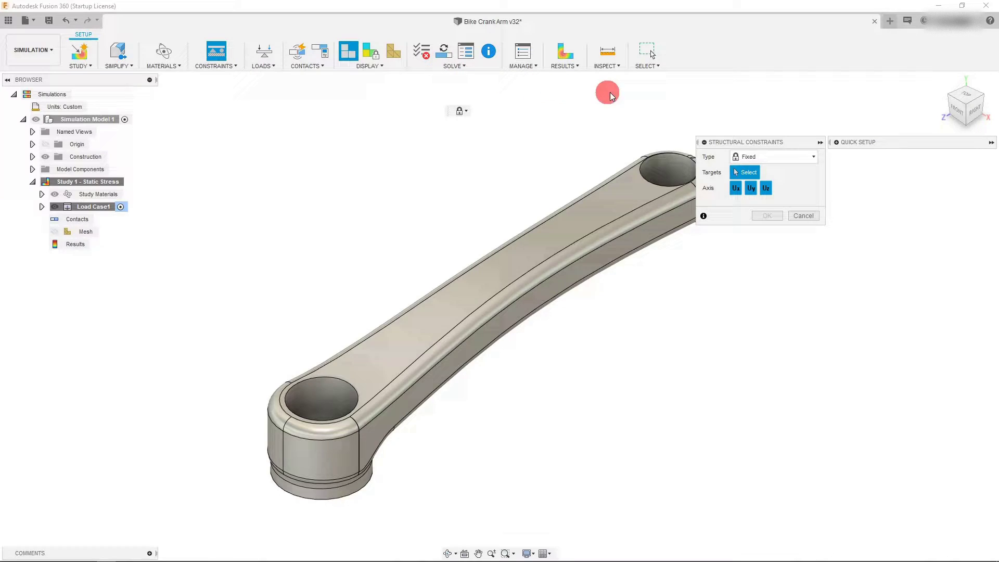
pyautogui.click(791, 159)
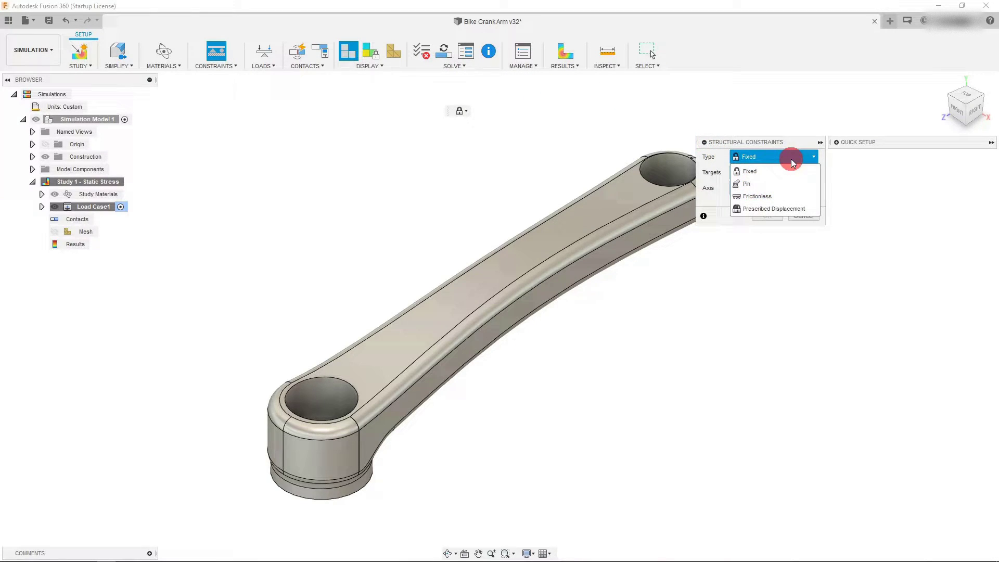
pyautogui.click(764, 174)
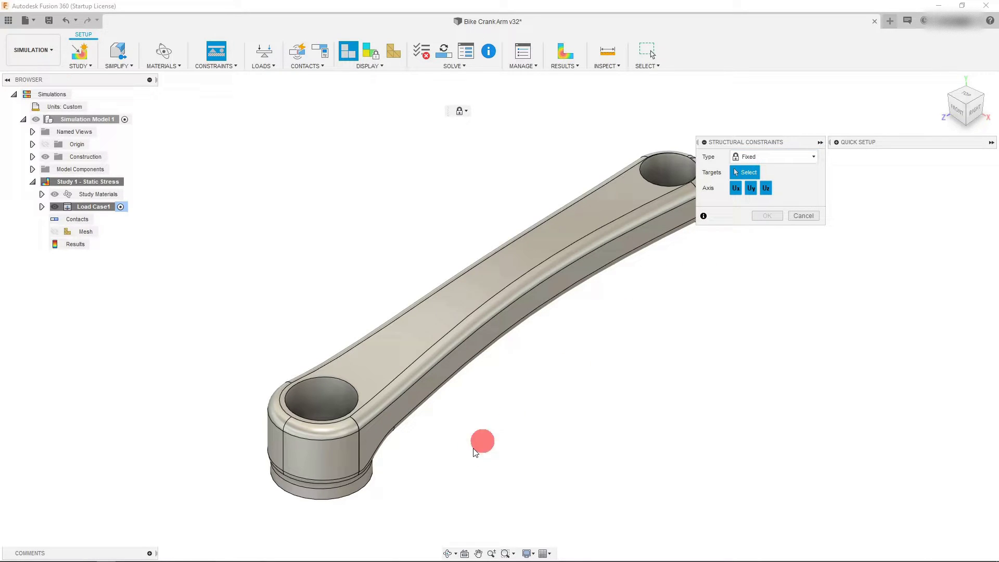
pyautogui.click(328, 401)
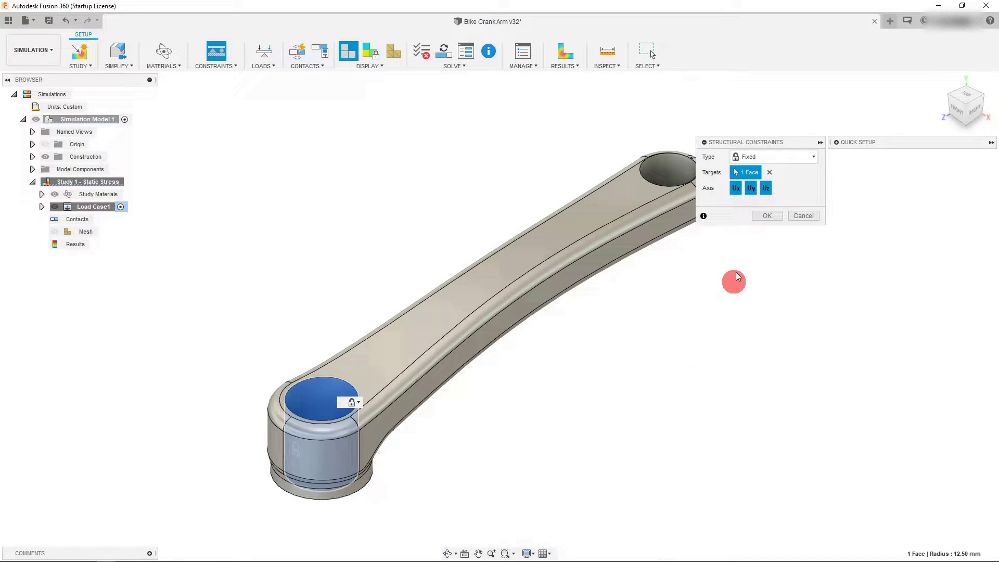
pyautogui.click(738, 191)
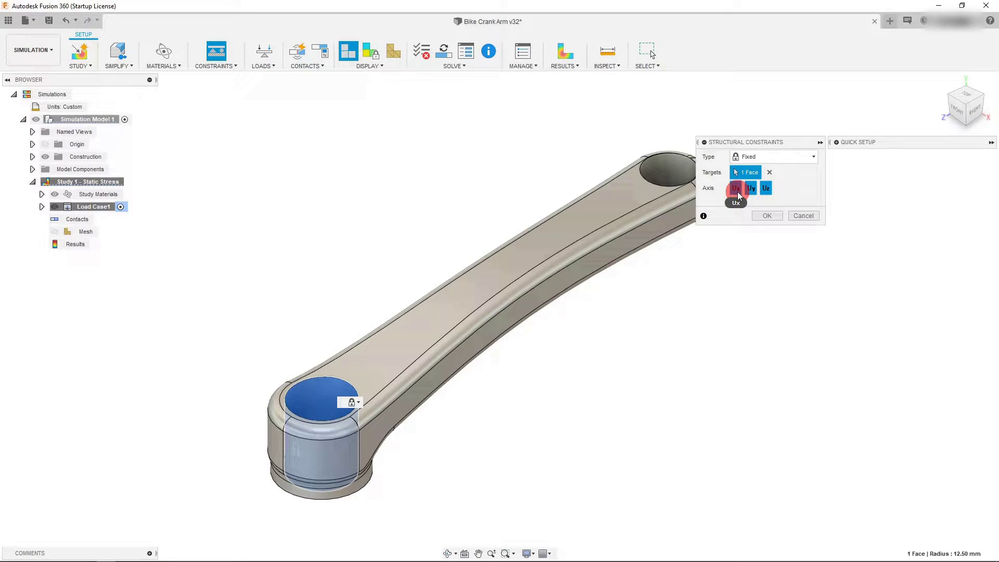
pyautogui.click(769, 216)
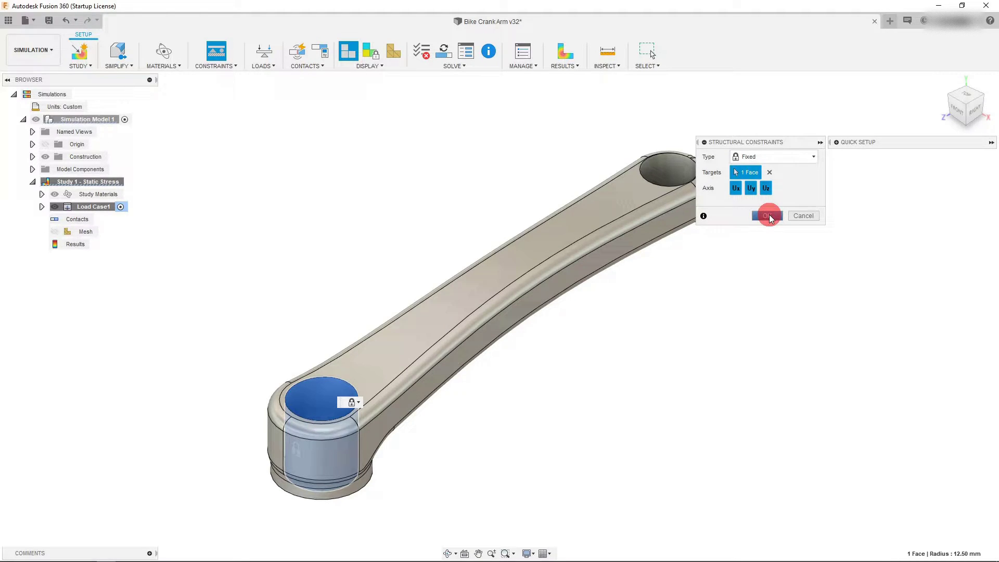
pyautogui.click(974, 104)
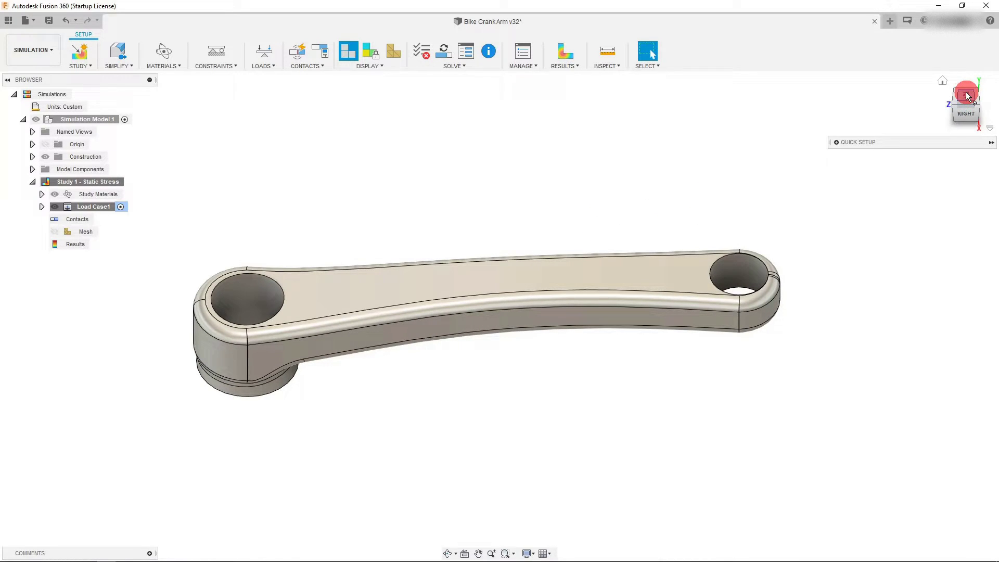
pyautogui.click(967, 96)
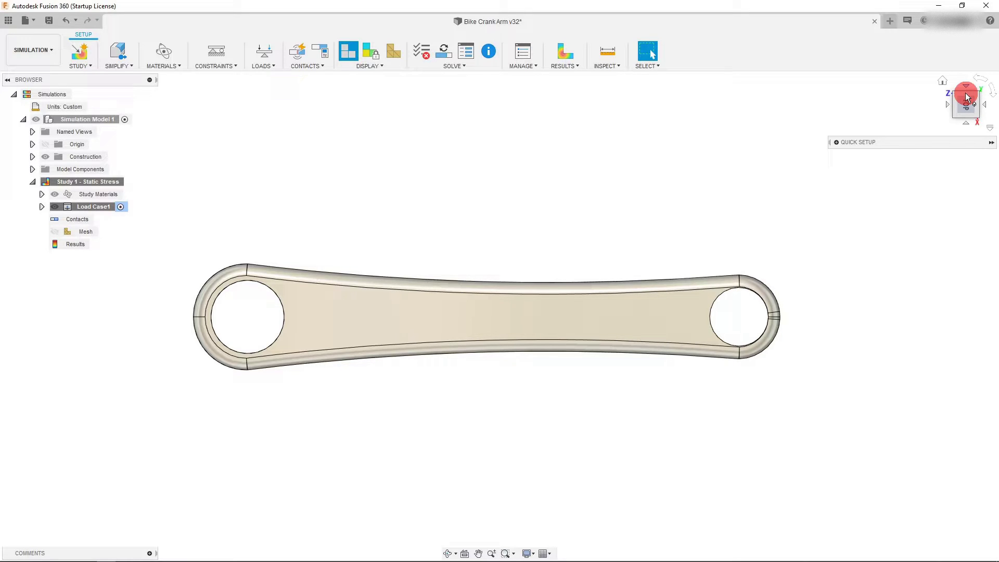
pyautogui.click(966, 96)
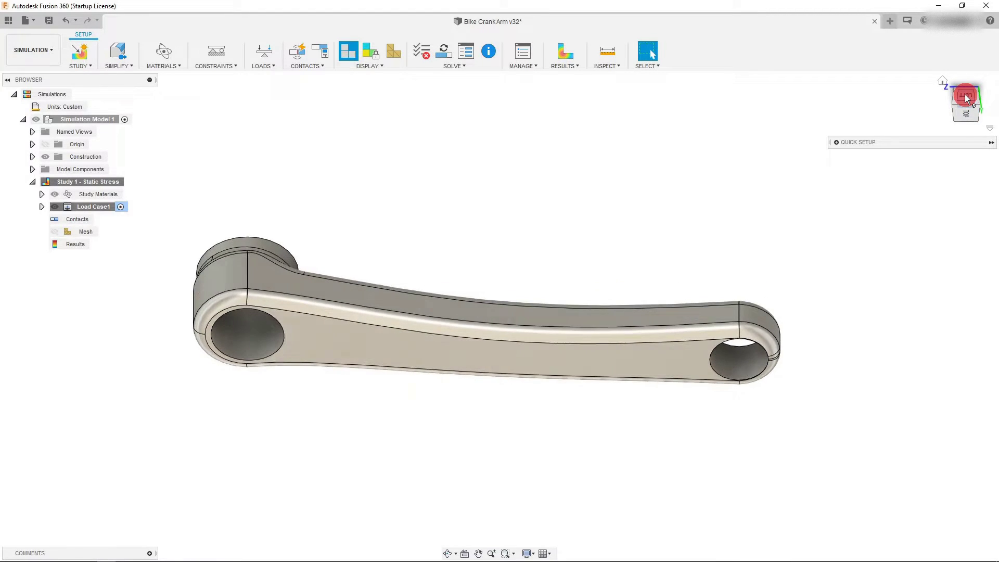
pyautogui.click(967, 95)
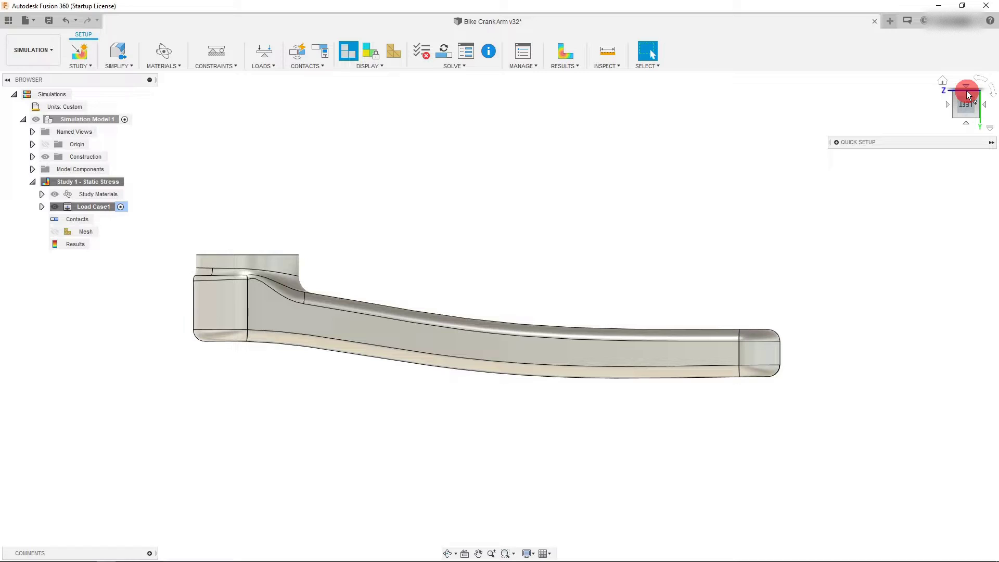
pyautogui.click(967, 96)
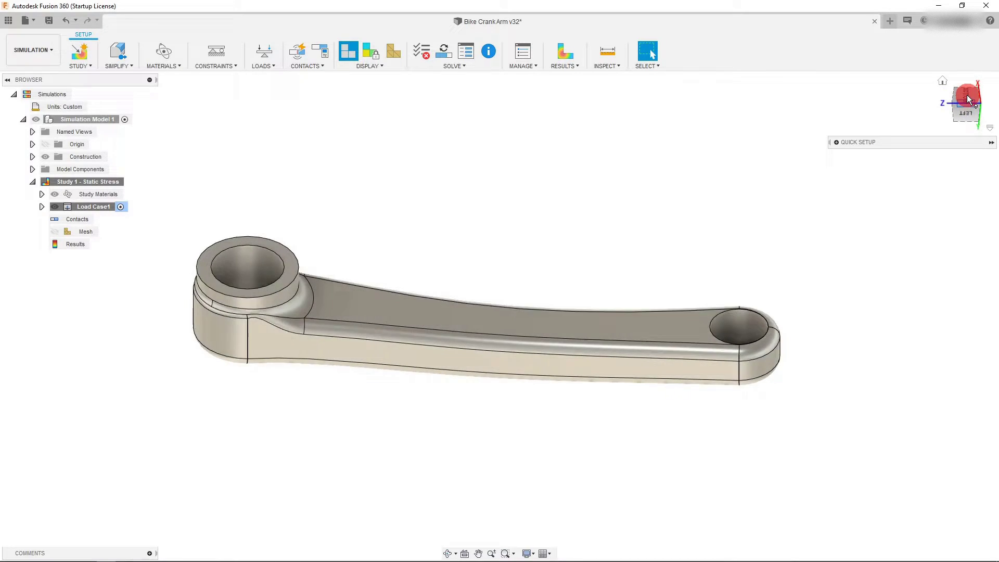
pyautogui.click(967, 95)
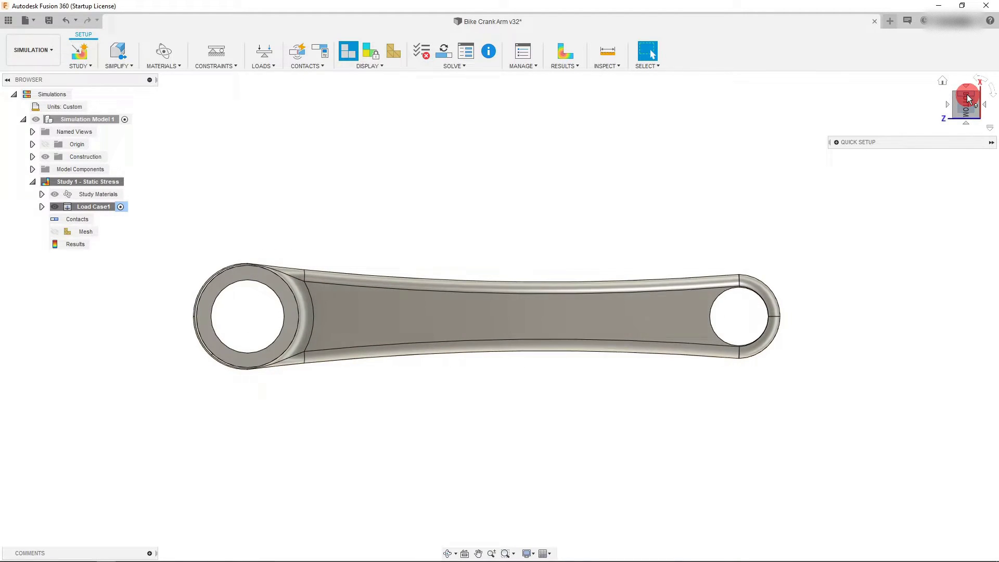
pyautogui.click(967, 97)
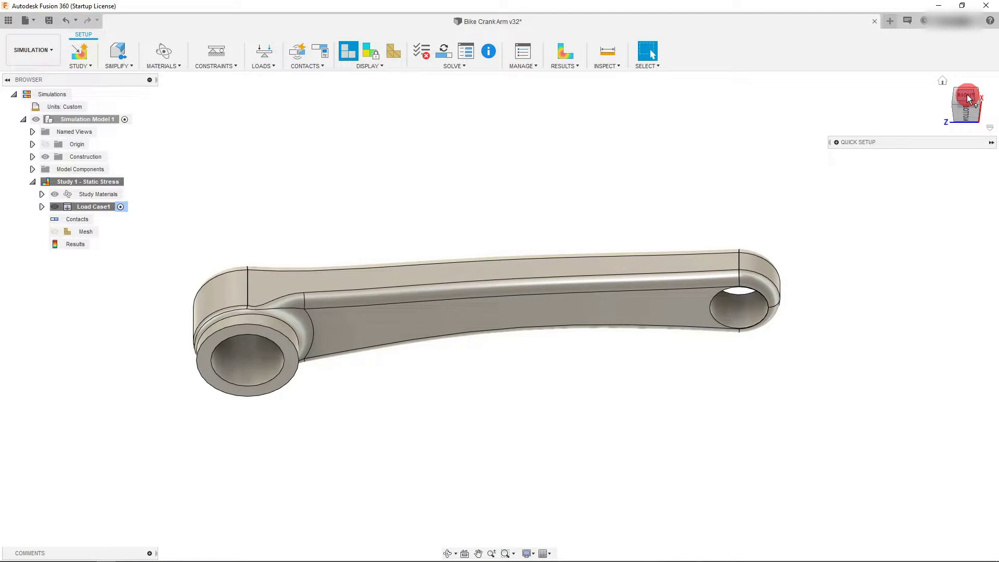
pyautogui.click(968, 97)
pyautogui.click(968, 97)
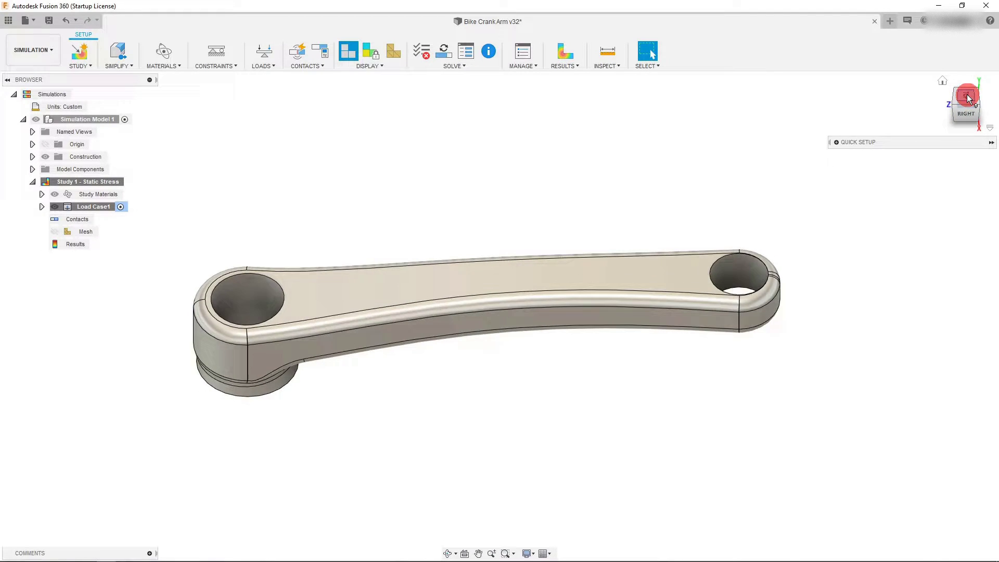
pyautogui.click(967, 97)
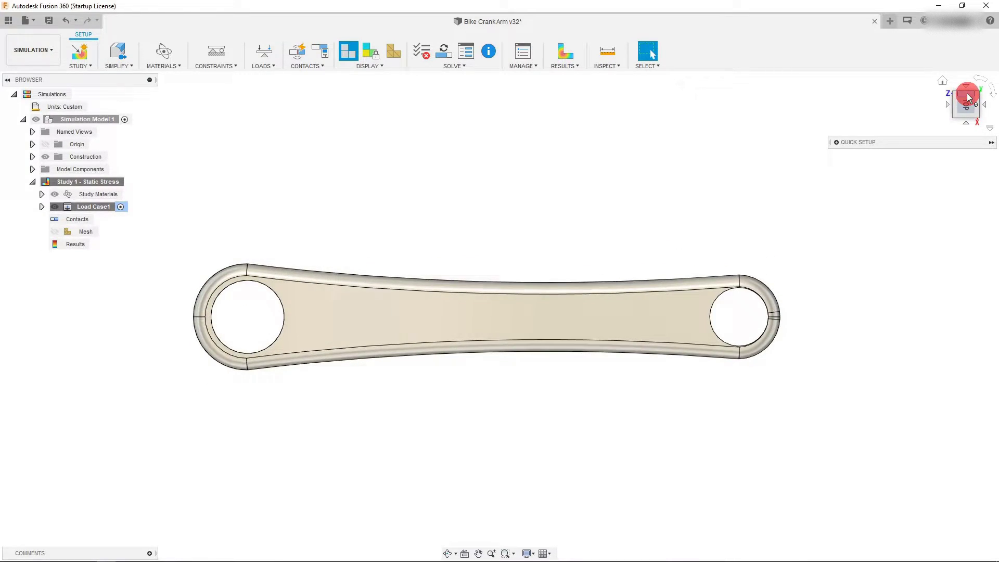
pyautogui.click(967, 97)
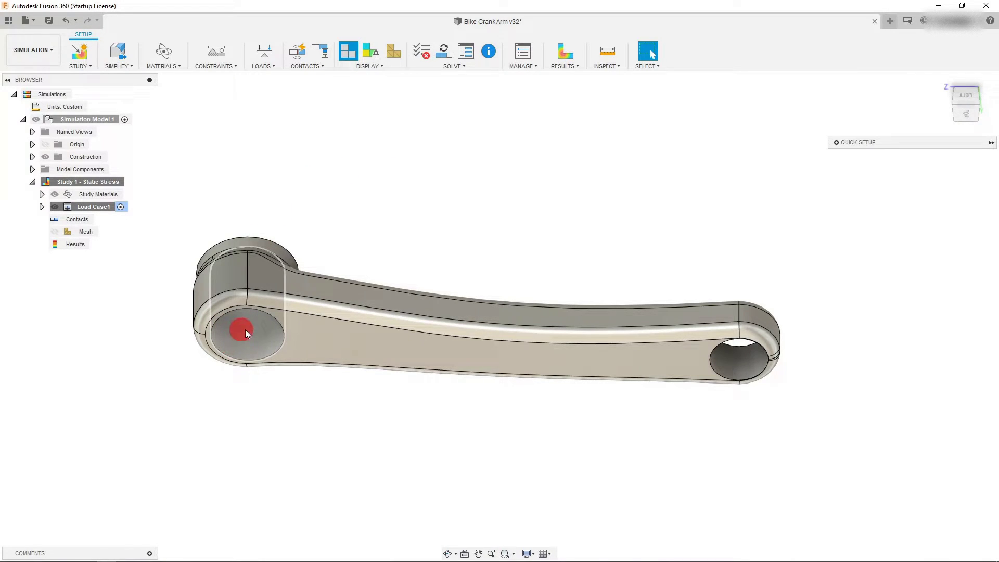
pyautogui.click(371, 54)
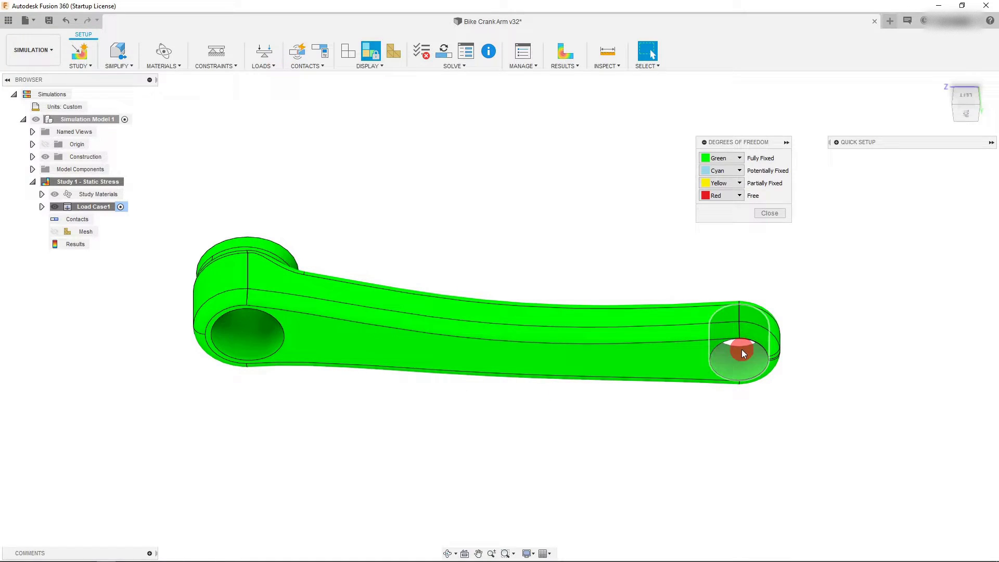
pyautogui.click(259, 463)
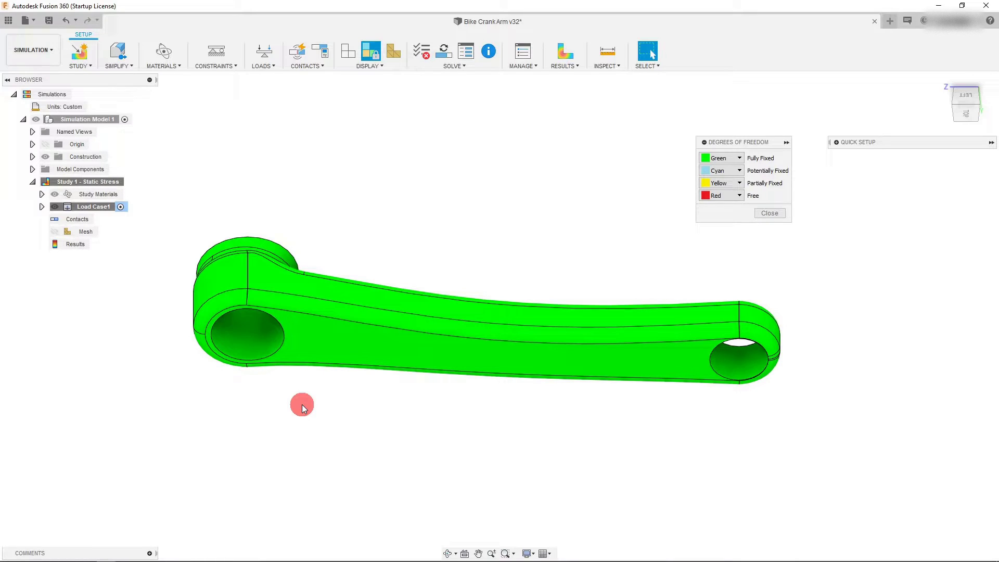
pyautogui.click(769, 214)
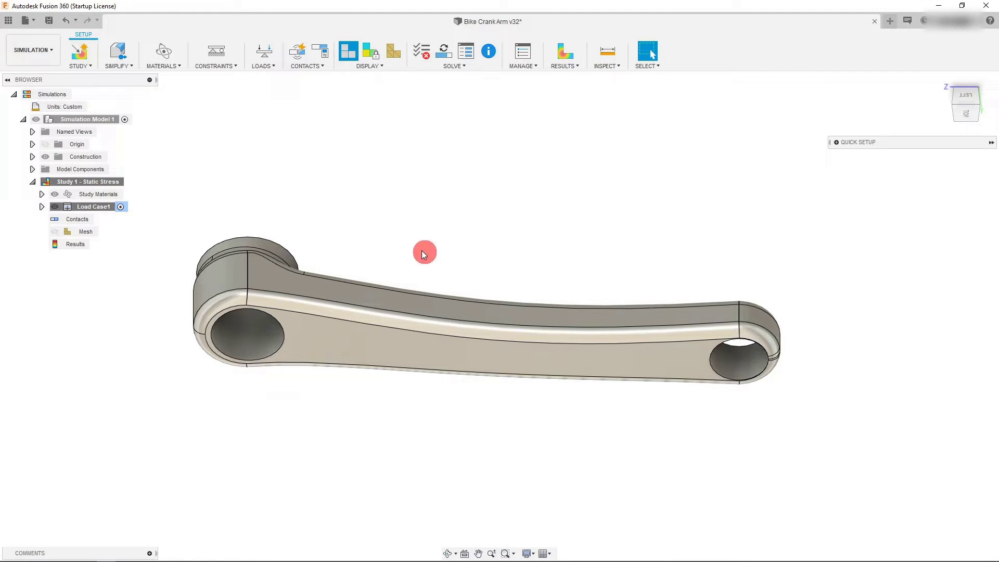
# Start a structural force load on the seam edge at the arm's right end, viewed from Top
pyautogui.click(272, 52)
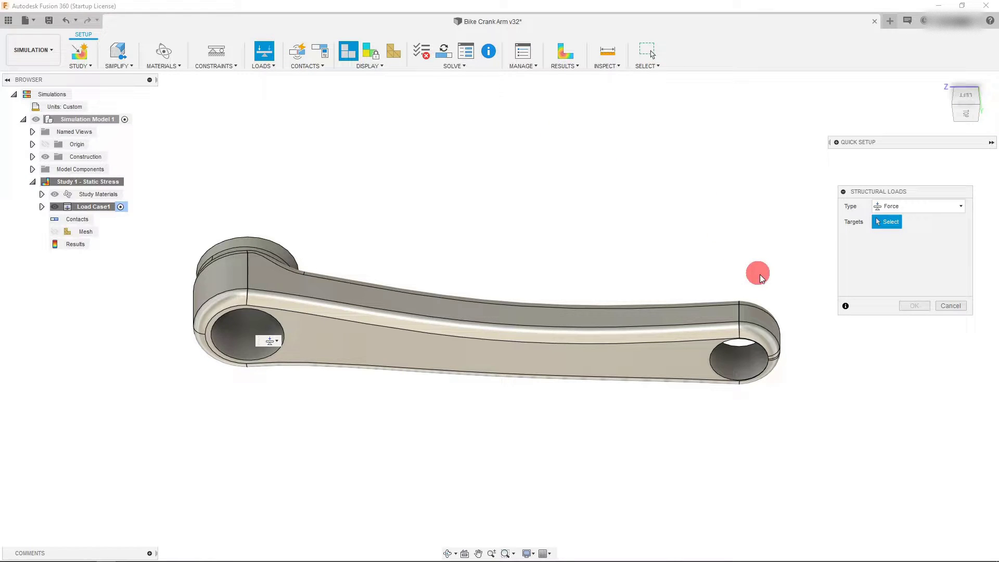
pyautogui.scroll(8, 726, 313)
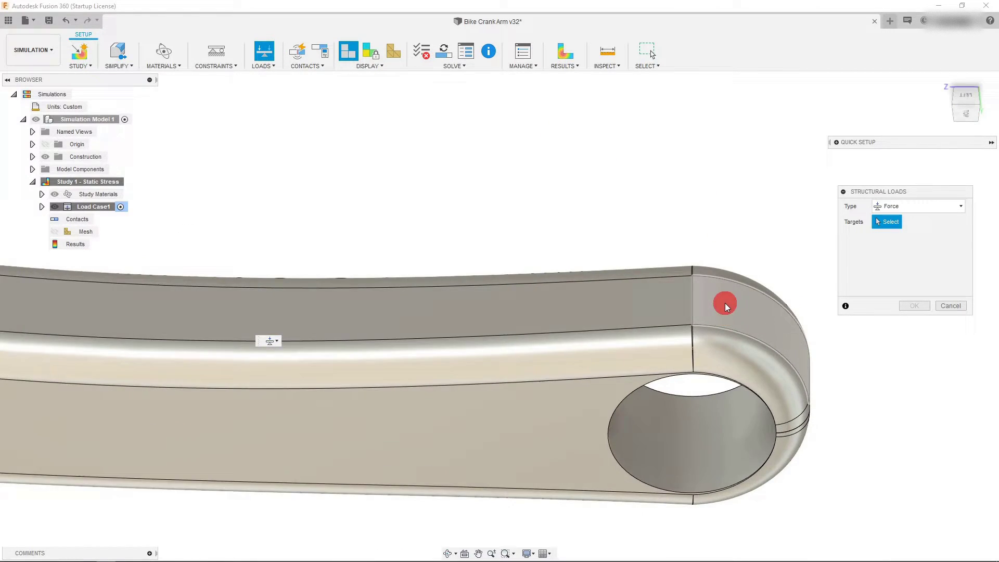
pyautogui.scroll(4, 717, 295)
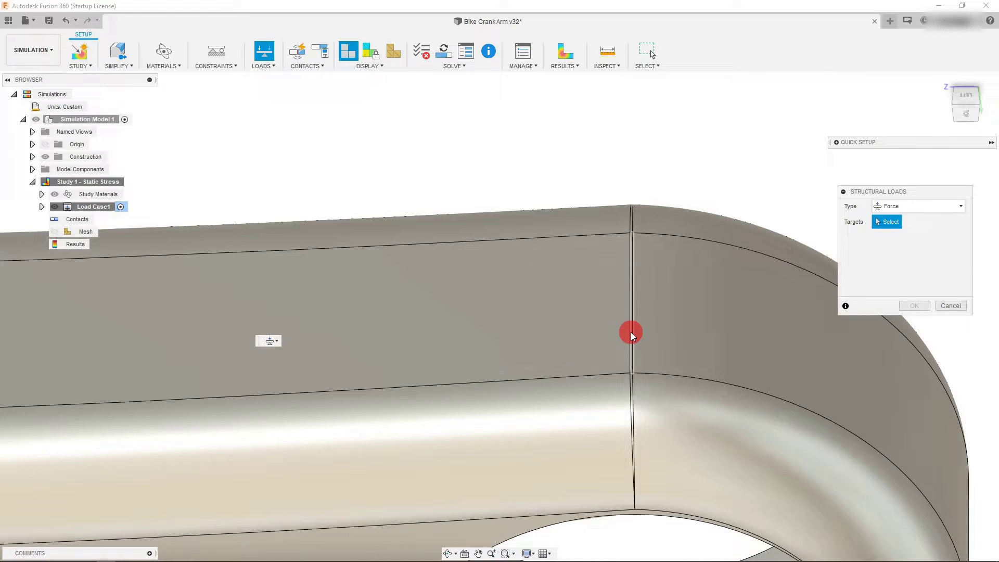
pyautogui.click(629, 332)
pyautogui.scroll(-3, 681, 156)
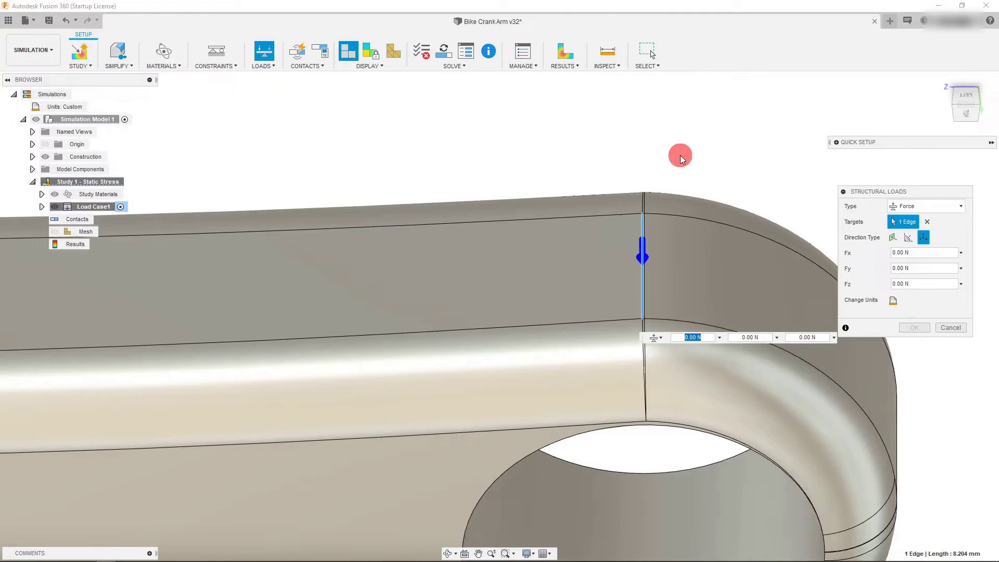
pyautogui.scroll(-3, 683, 171)
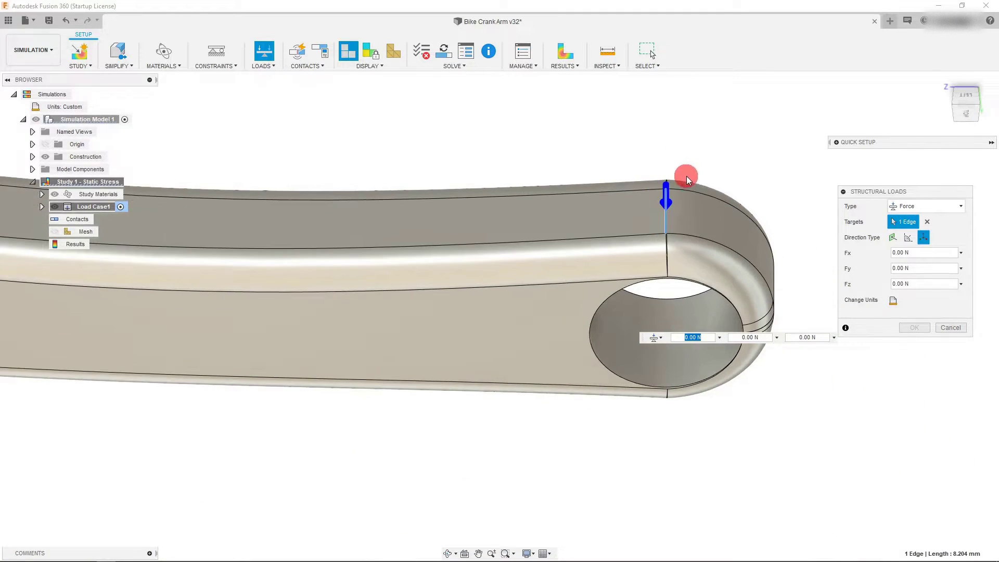
pyautogui.click(965, 115)
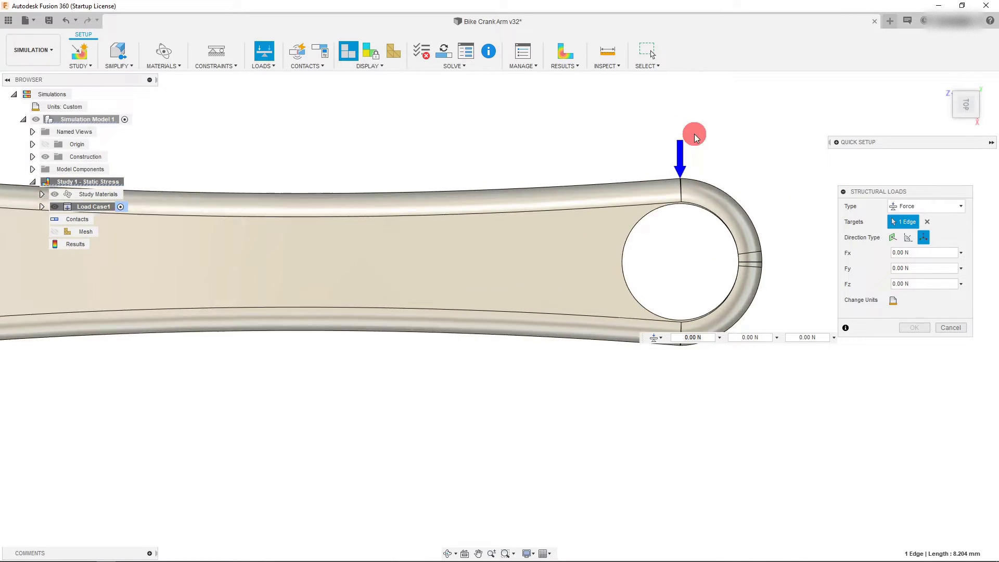
pyautogui.scroll(3, 704, 172)
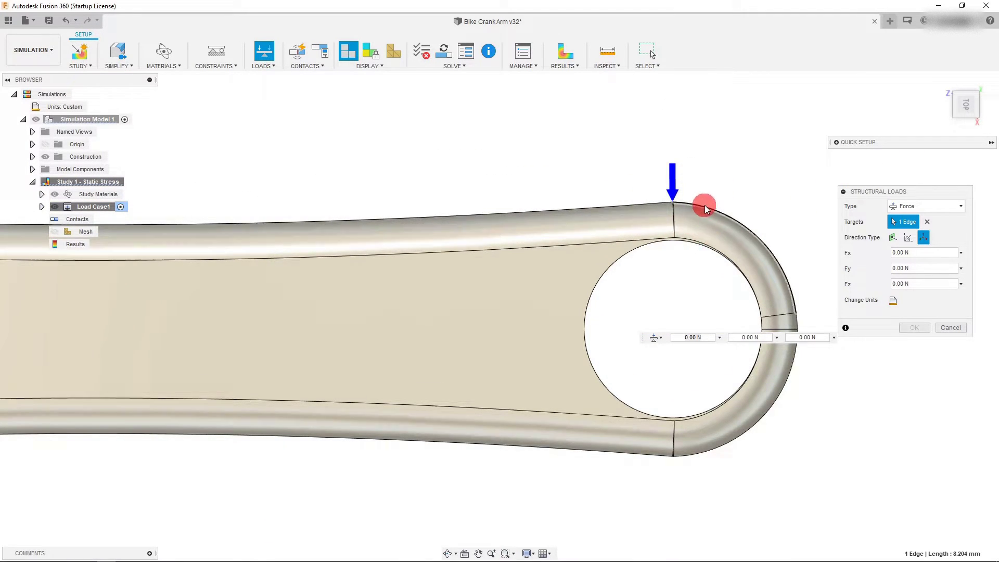
pyautogui.scroll(-2, 705, 205)
pyautogui.scroll(-3, 774, 252)
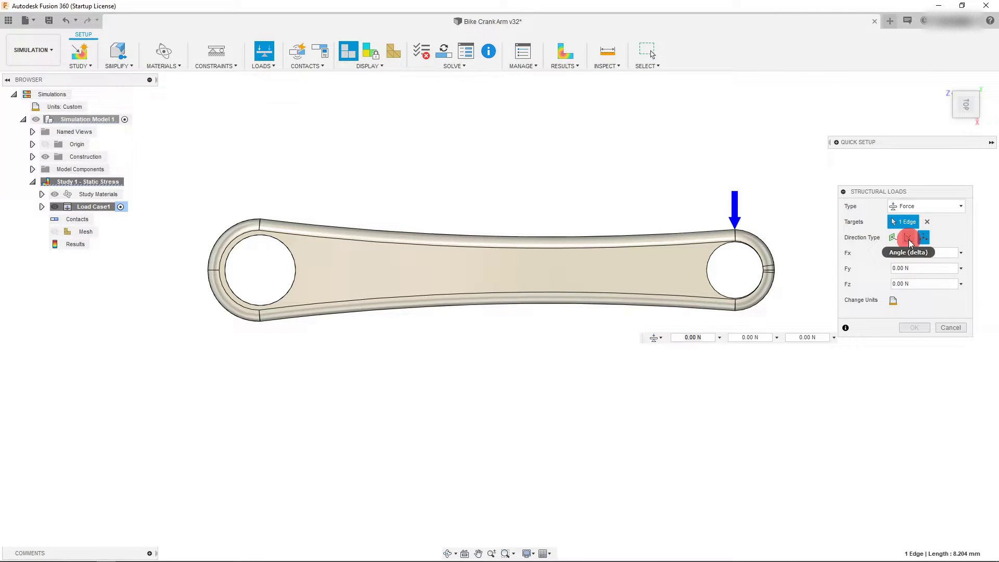
# Switch the force direction to X, Y and Z angles, checking the arrow from Front and Top
pyautogui.click(908, 240)
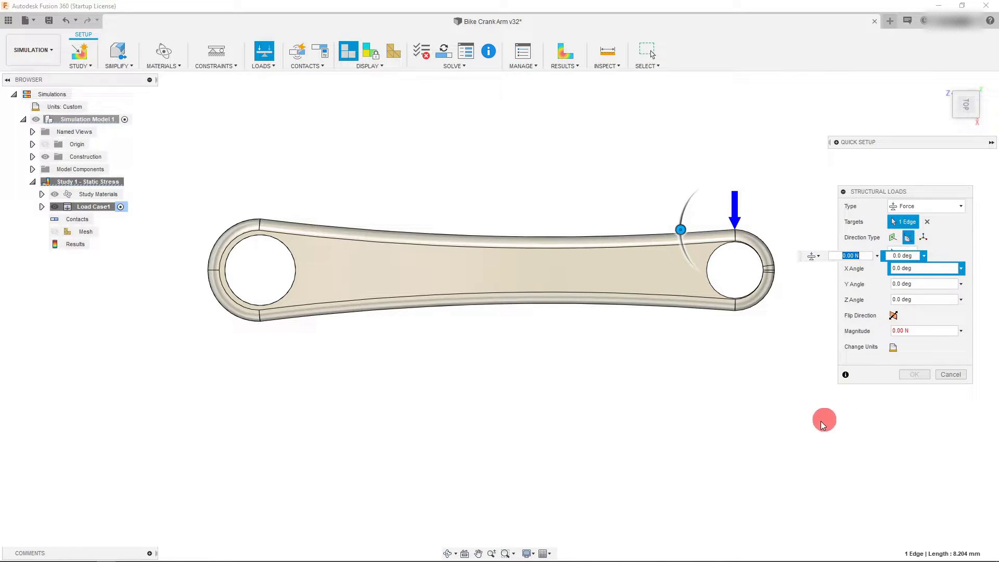
pyautogui.moveTo(922, 196); pyautogui.dragTo(941, 168)
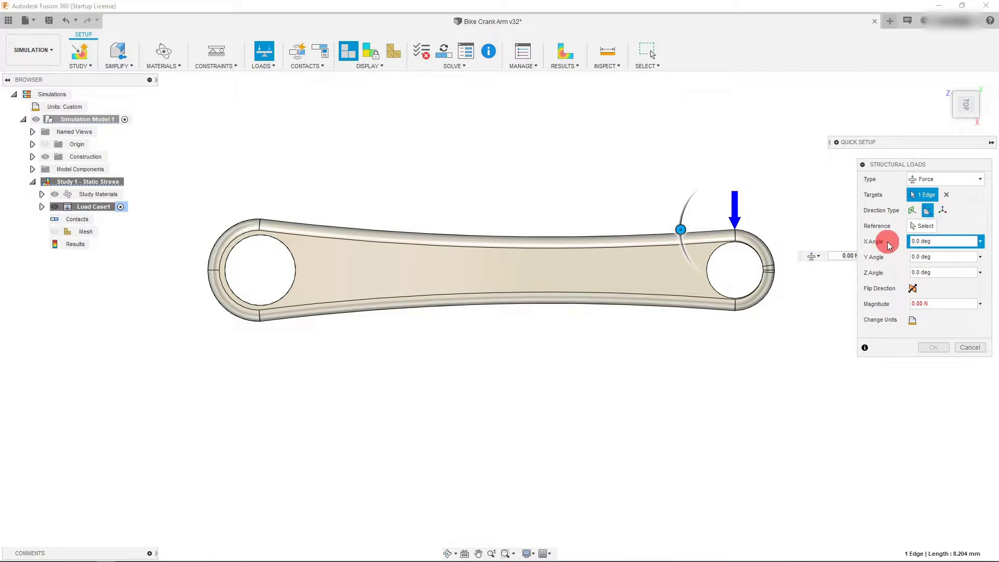
pyautogui.click(916, 241)
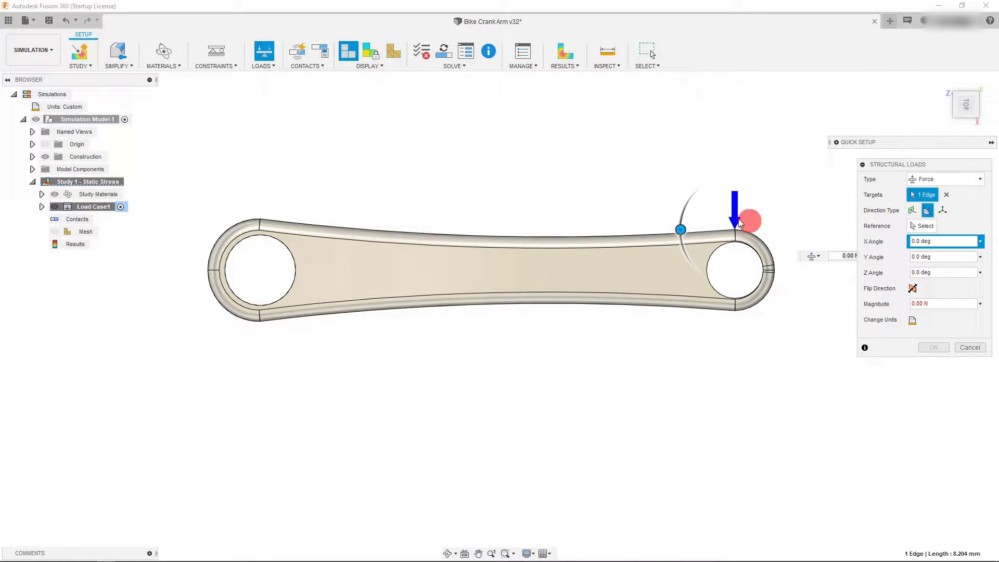
pyautogui.scroll(2, 739, 198)
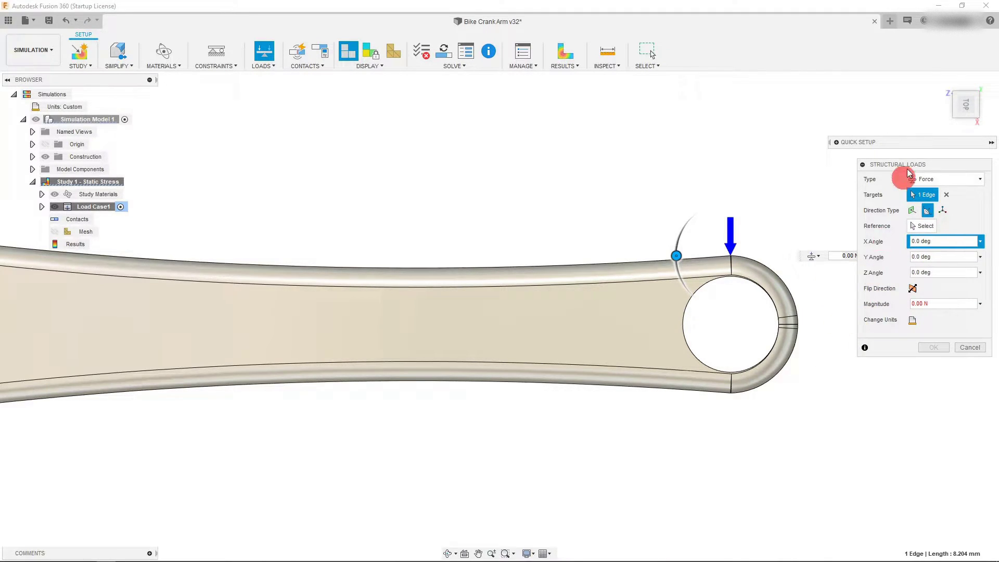
pyautogui.click(951, 111)
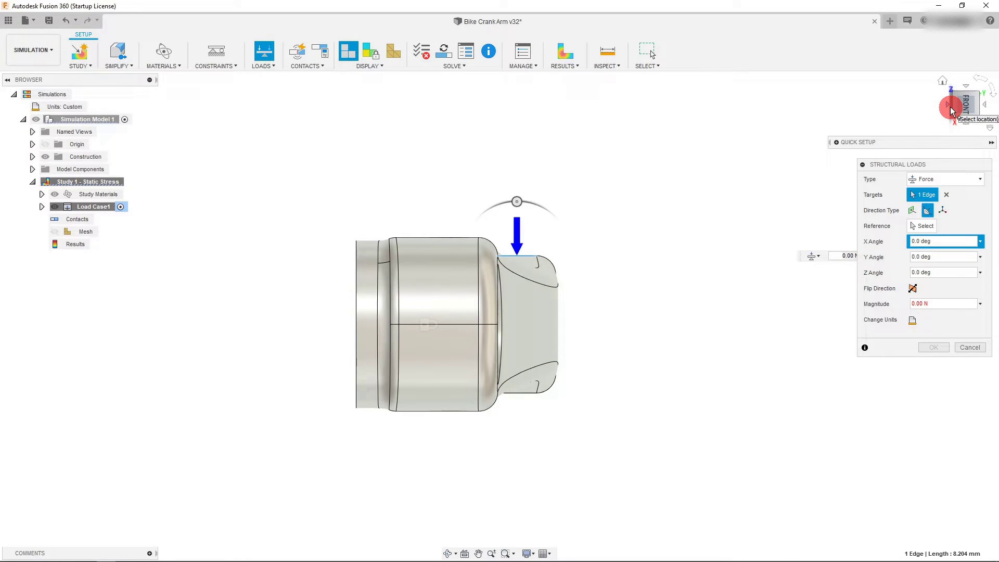
pyautogui.click(984, 108)
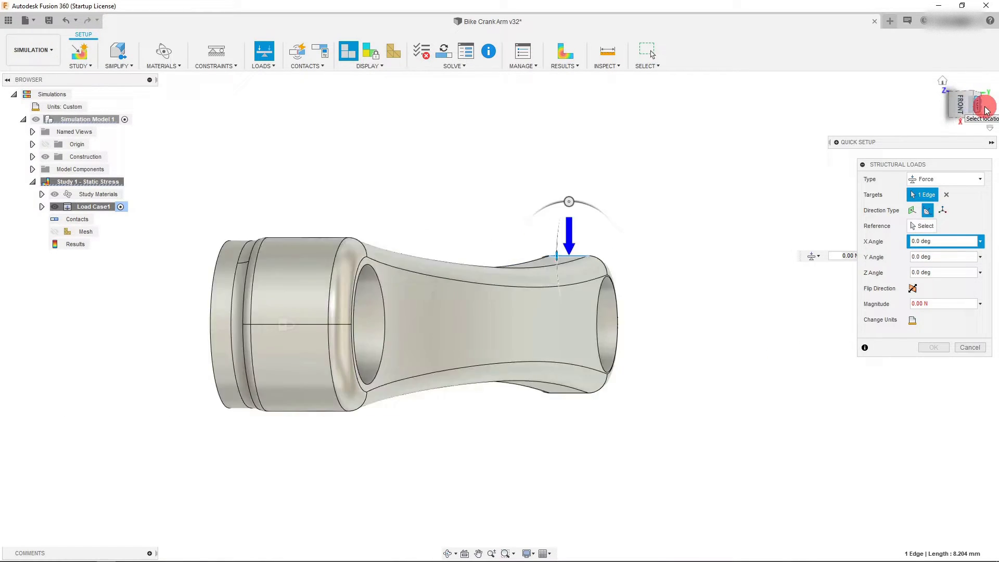
pyautogui.click(955, 352)
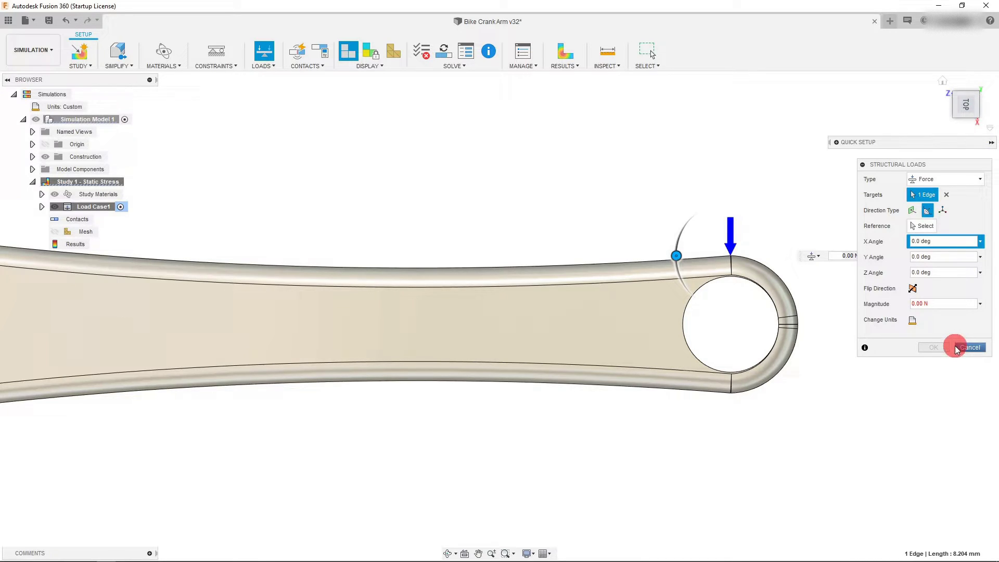
# Set the force units to lbforce and the magnitude to 275, then apply the load
pyautogui.click(918, 322)
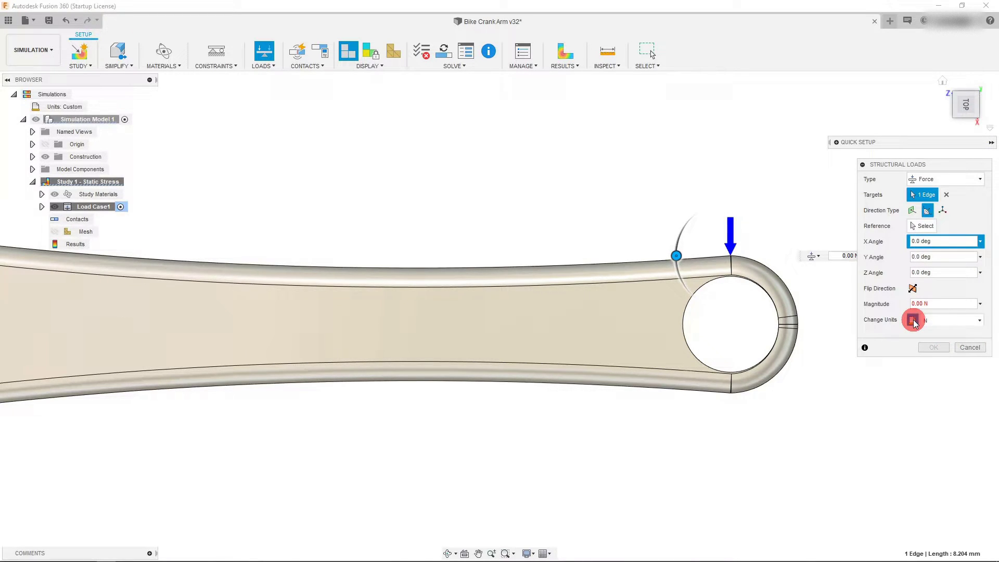
pyautogui.click(980, 320)
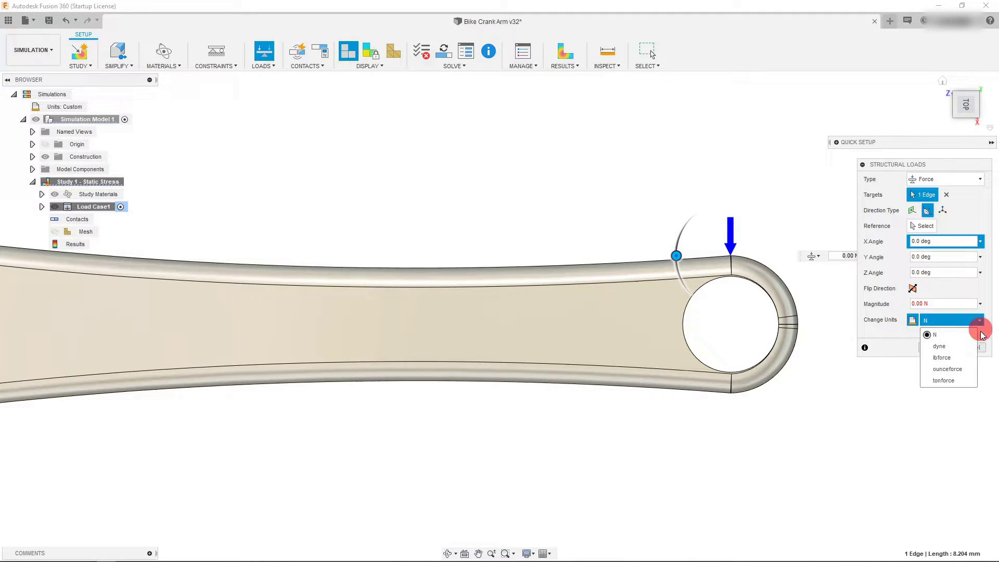
pyautogui.click(950, 358)
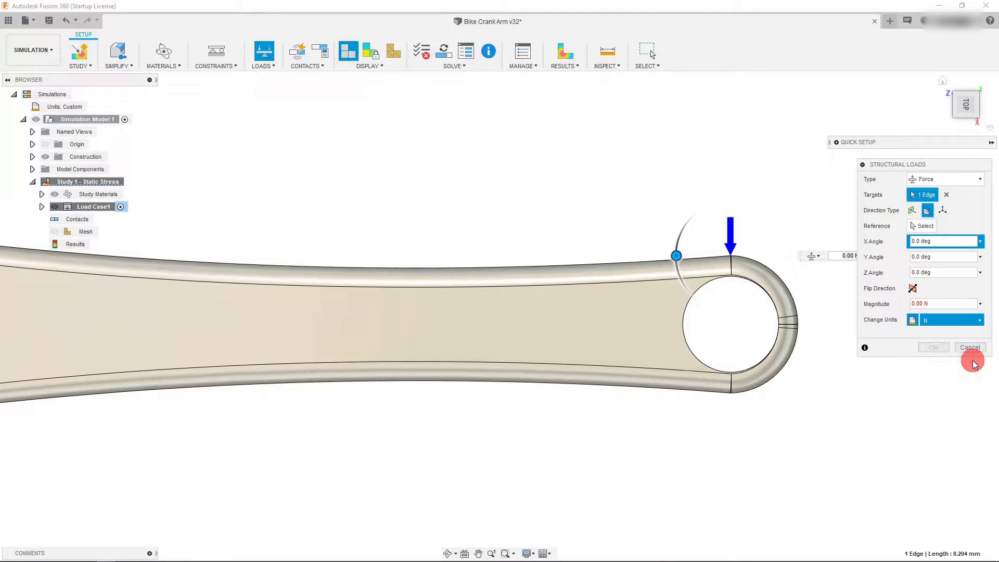
pyautogui.click(917, 306)
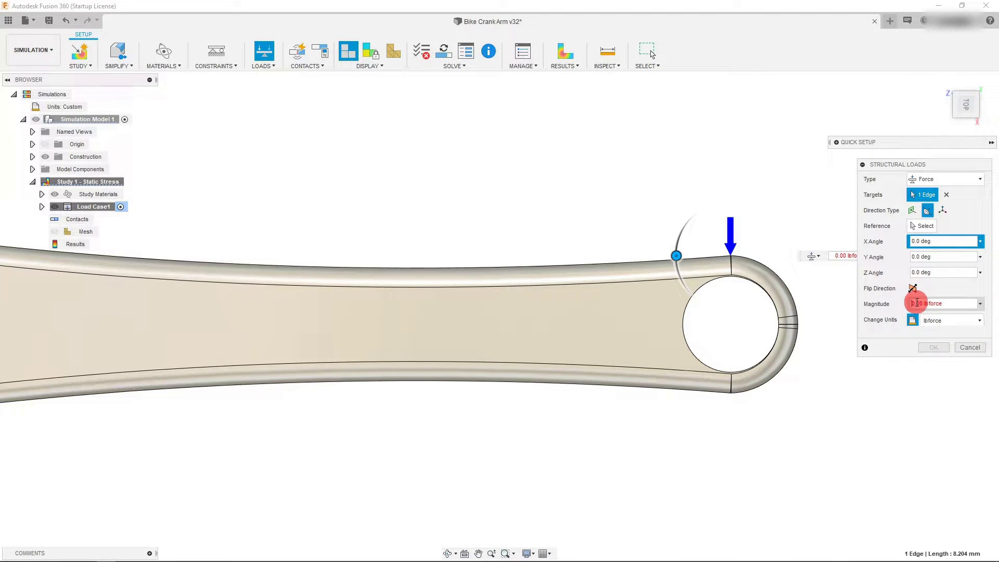
pyautogui.tripleClick(915, 304)
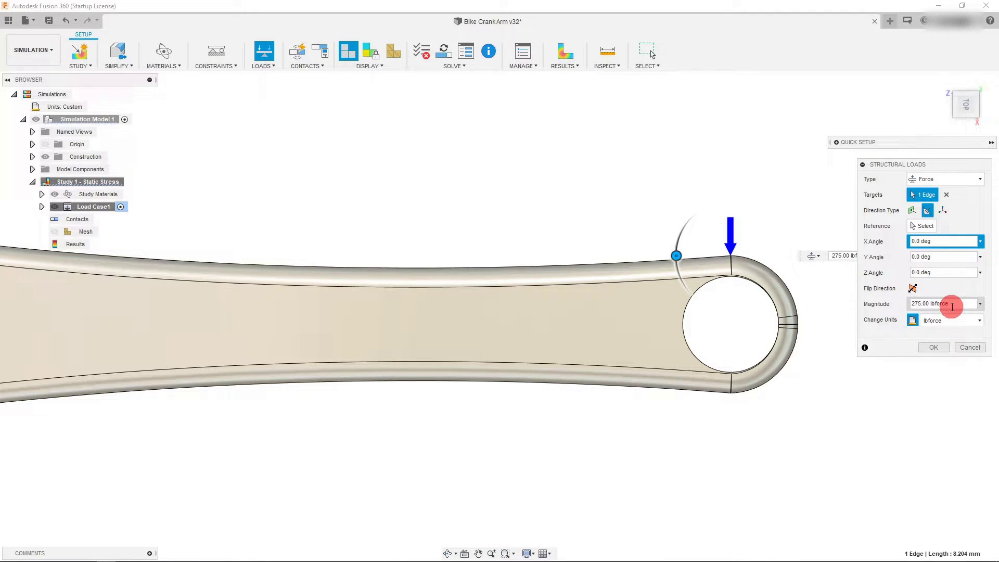
pyautogui.click(924, 307)
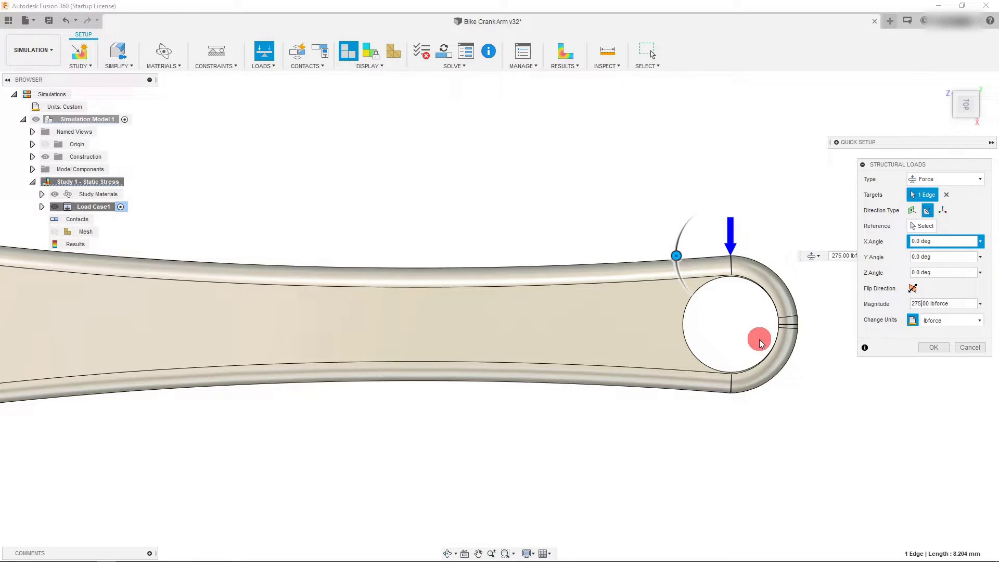
pyautogui.scroll(-3, 760, 341)
pyautogui.scroll(1, 760, 343)
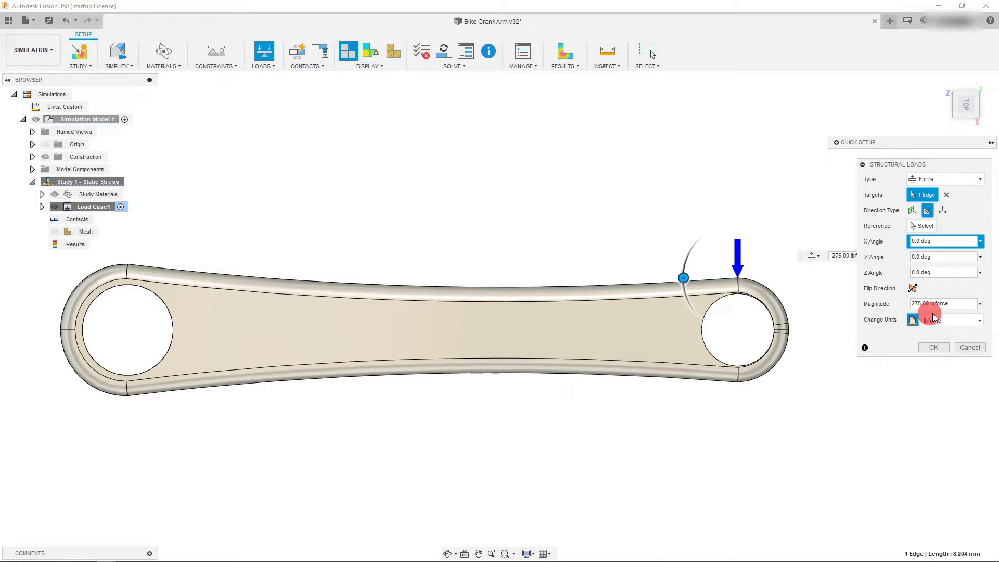
pyautogui.click(944, 348)
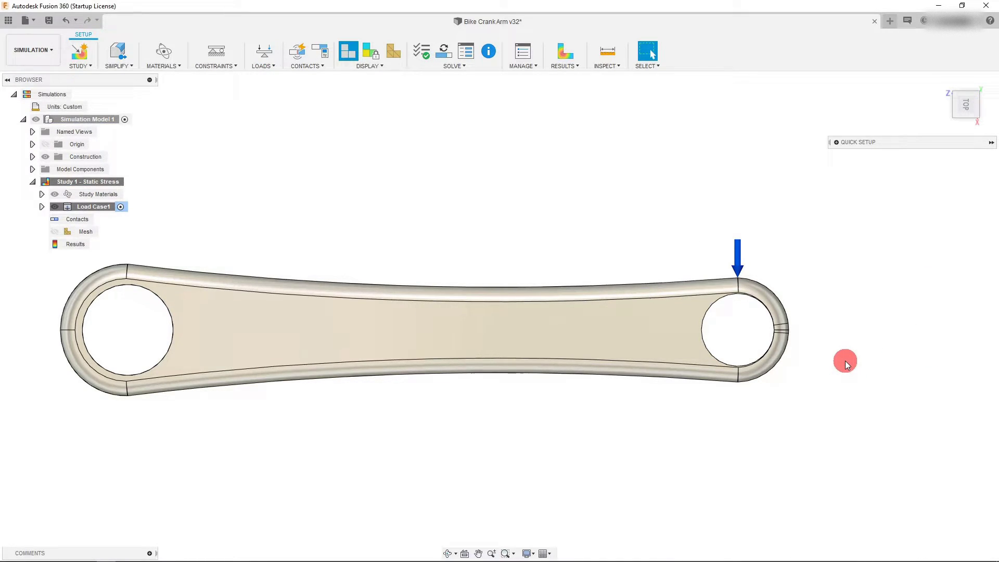
pyautogui.scroll(-1, 845, 359)
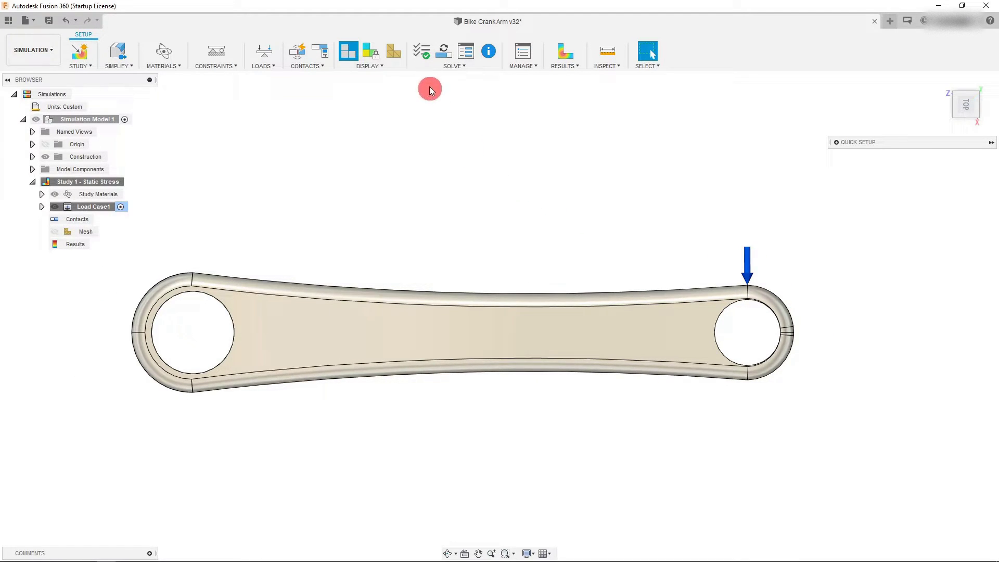
pyautogui.click(424, 55)
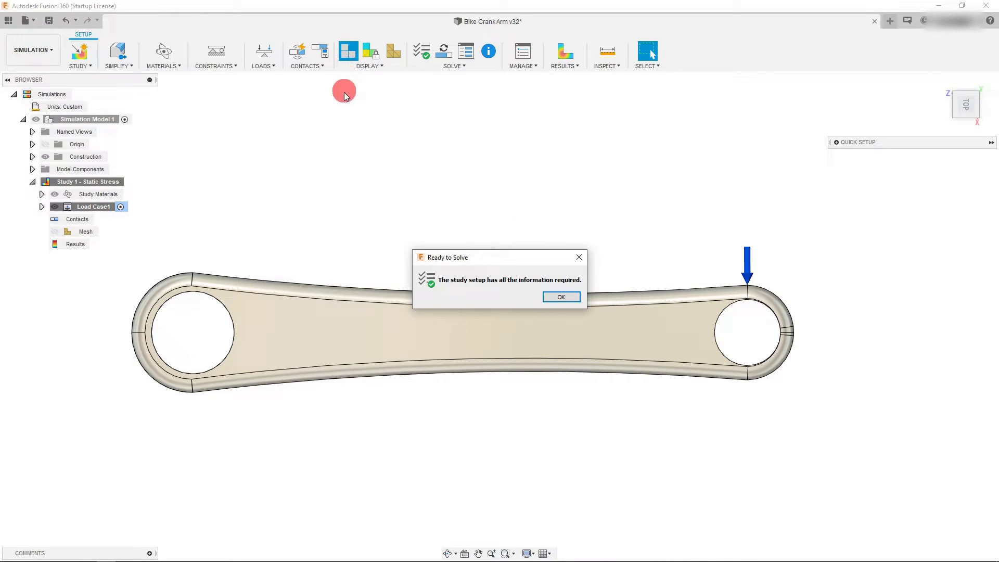
pyautogui.click(561, 296)
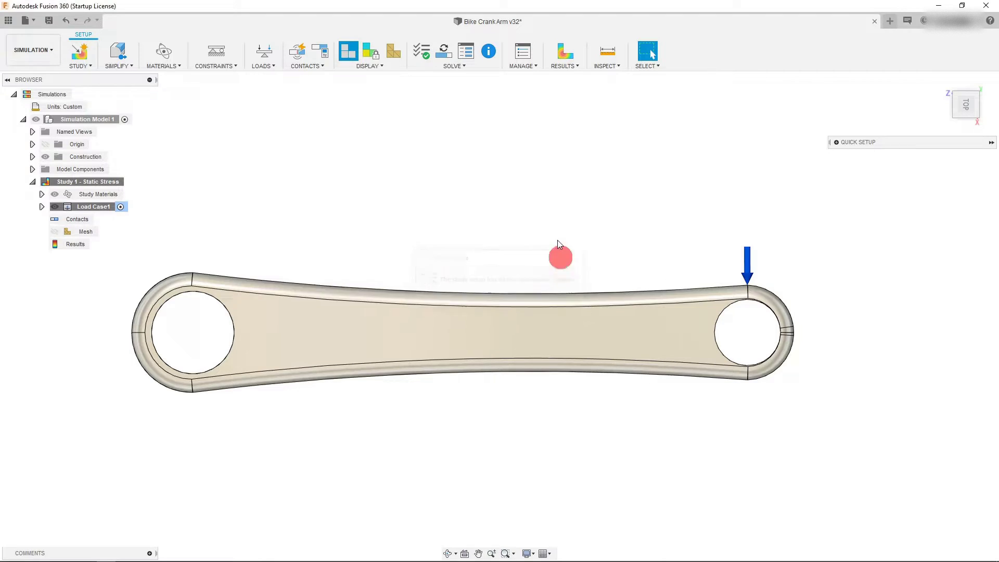
# Choose local solving instead of On Cloud and run the study
pyautogui.click(445, 50)
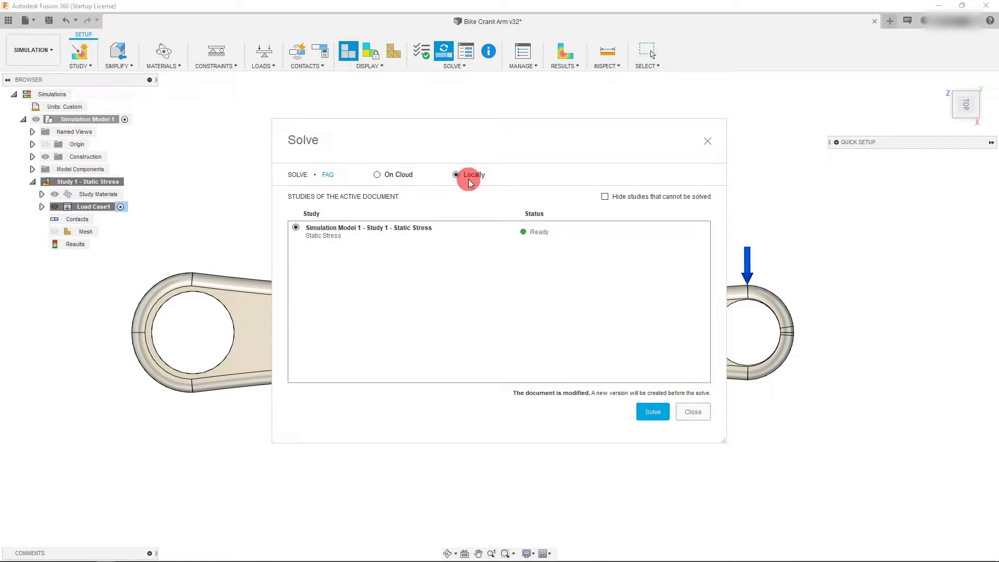
pyautogui.click(377, 175)
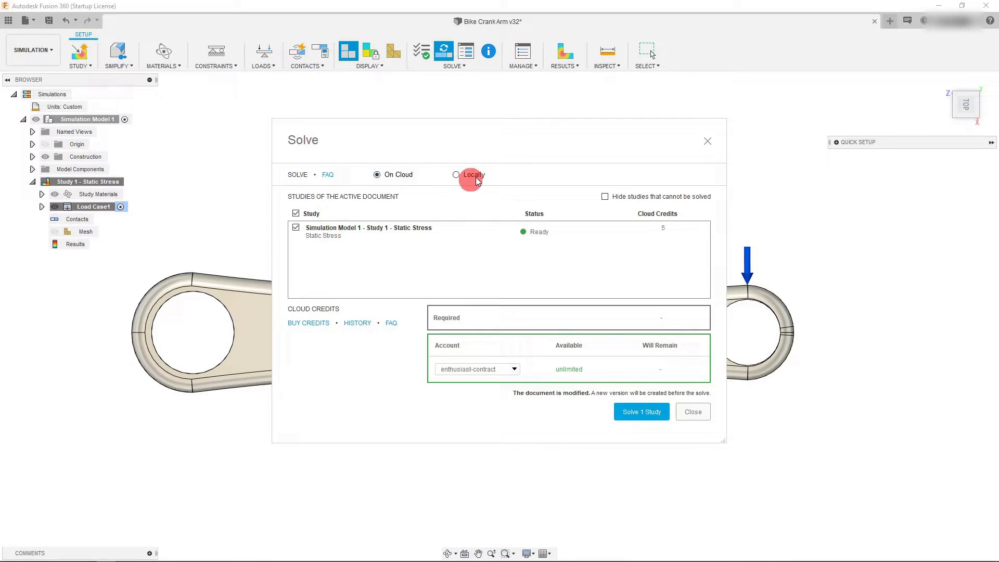
pyautogui.click(456, 174)
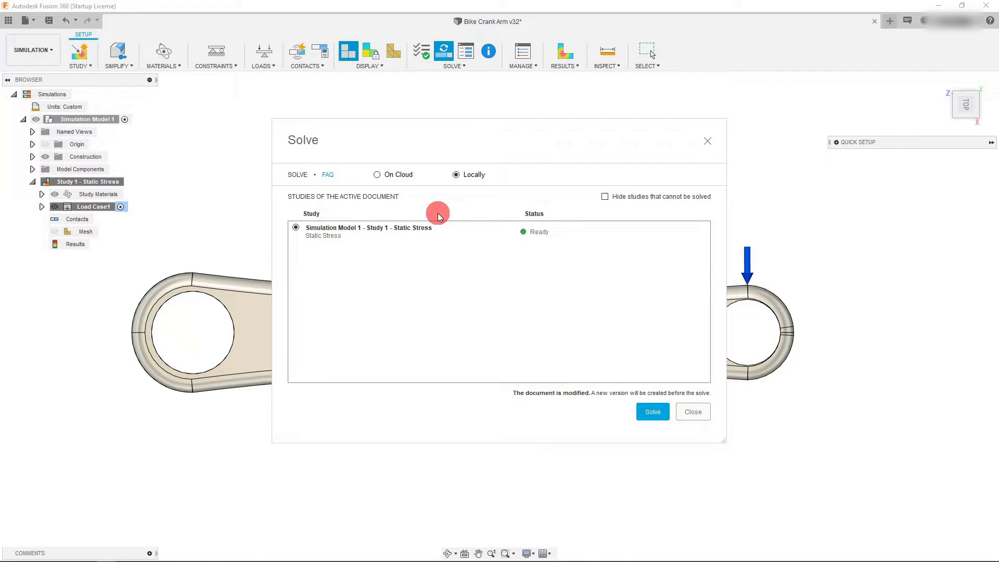
pyautogui.click(647, 414)
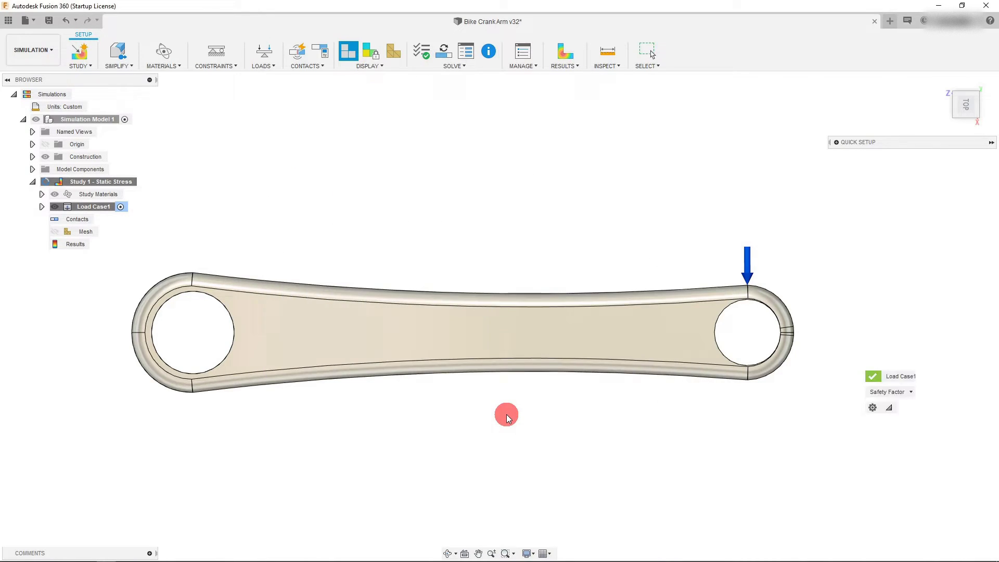
# Set Deformation Scale to Actual and zoom around the arm to inspect the 3.51 minimum
pyautogui.scroll(-1, 490, 420)
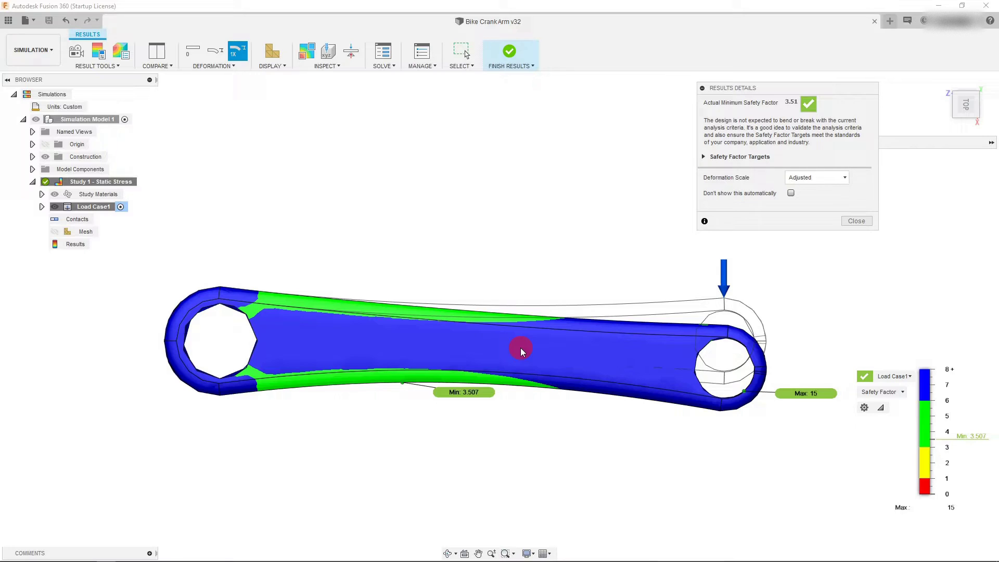
pyautogui.click(819, 180)
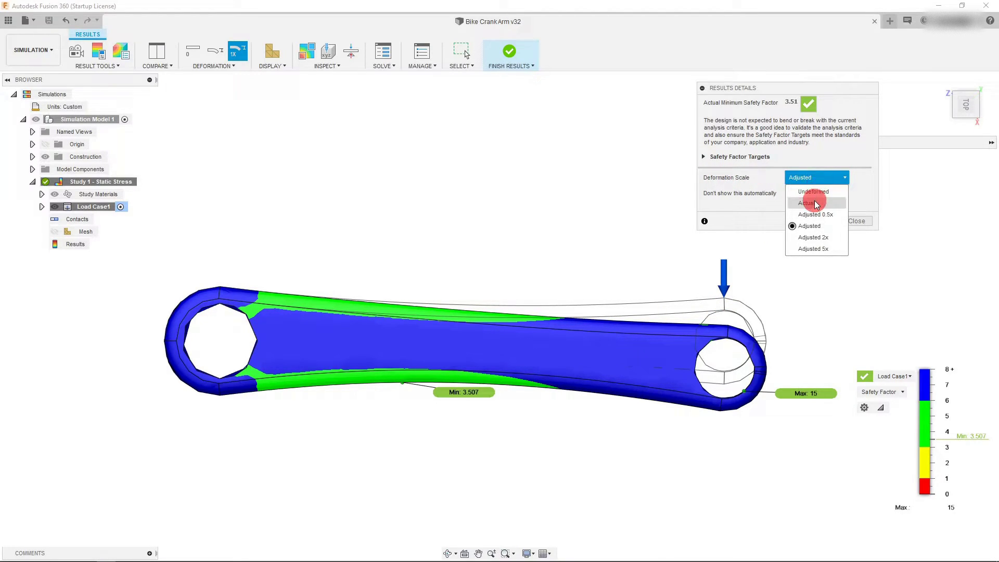
pyautogui.click(810, 203)
pyautogui.scroll(5, 671, 331)
pyautogui.scroll(-5, 830, 322)
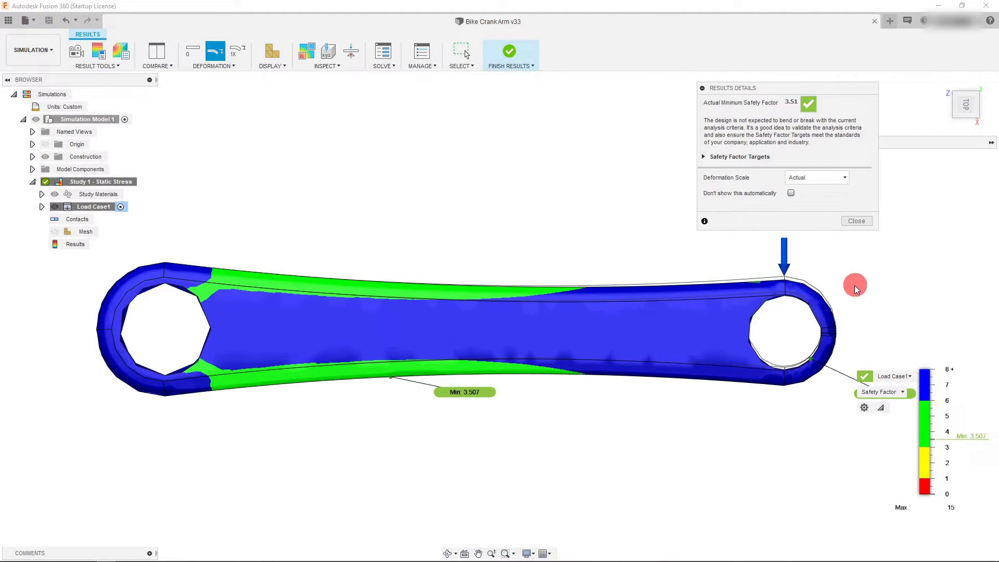
pyautogui.scroll(4, 792, 281)
pyautogui.scroll(-3, 826, 319)
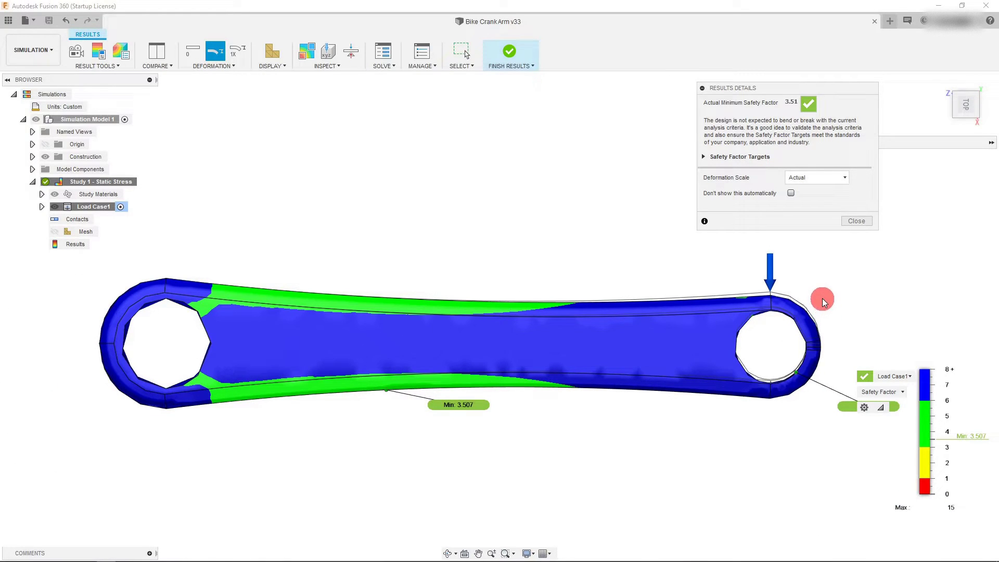
pyautogui.scroll(2, 824, 302)
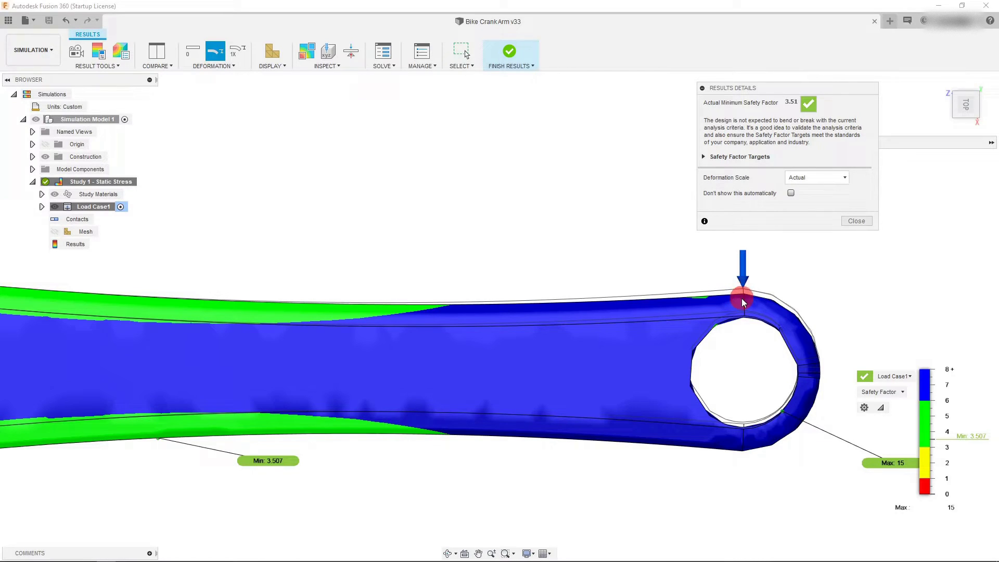
pyautogui.scroll(-4, 830, 350)
pyautogui.scroll(4, 829, 350)
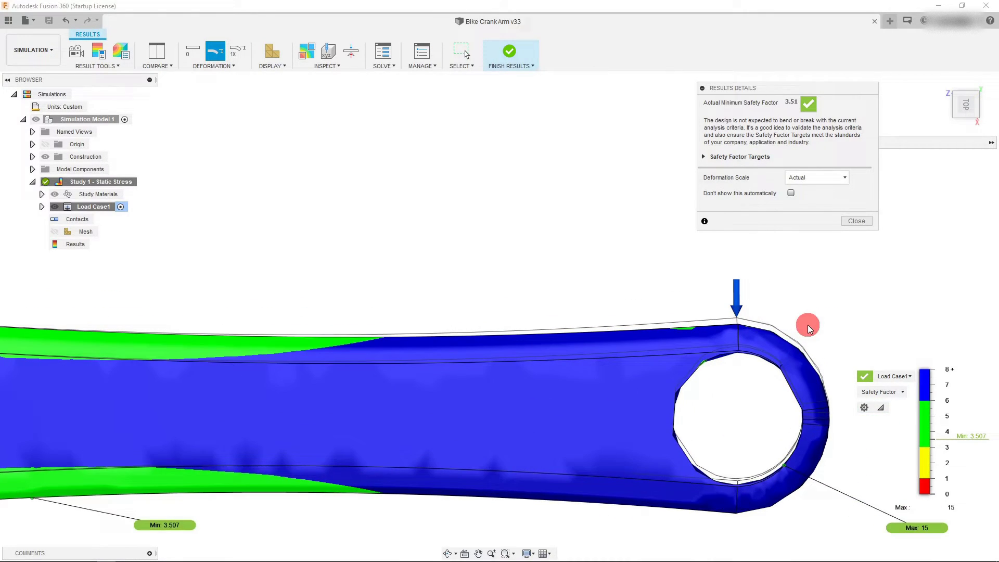
pyautogui.scroll(-3, 739, 317)
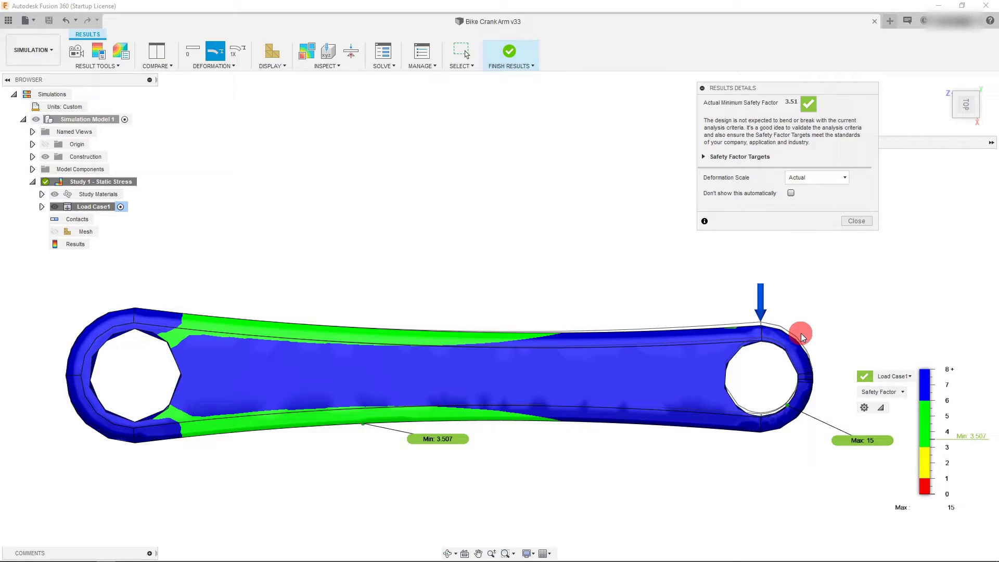
pyautogui.scroll(-3, 803, 335)
pyautogui.scroll(2, 919, 331)
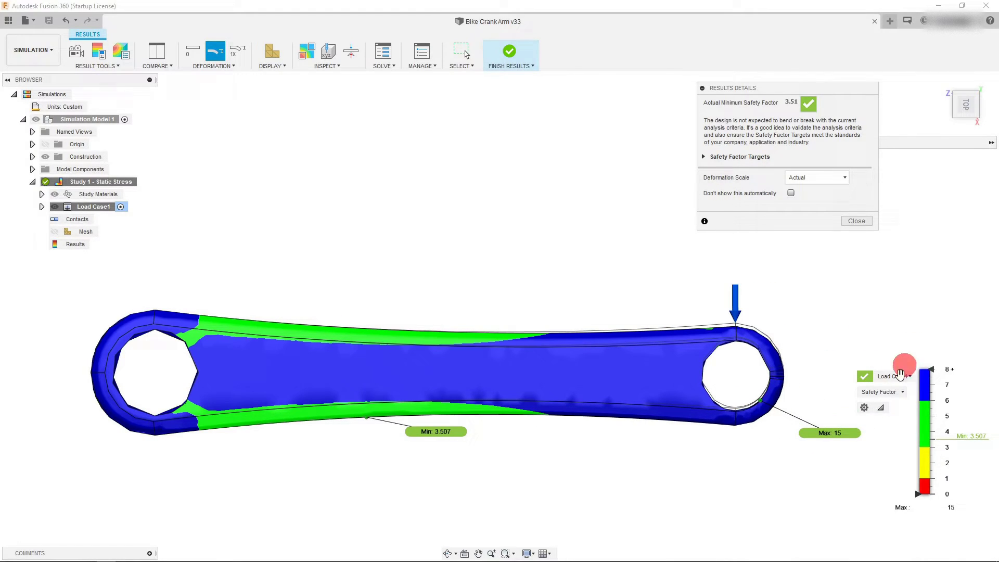
# Switch the result type from Stress to Strain, then to Displacement
pyautogui.click(896, 392)
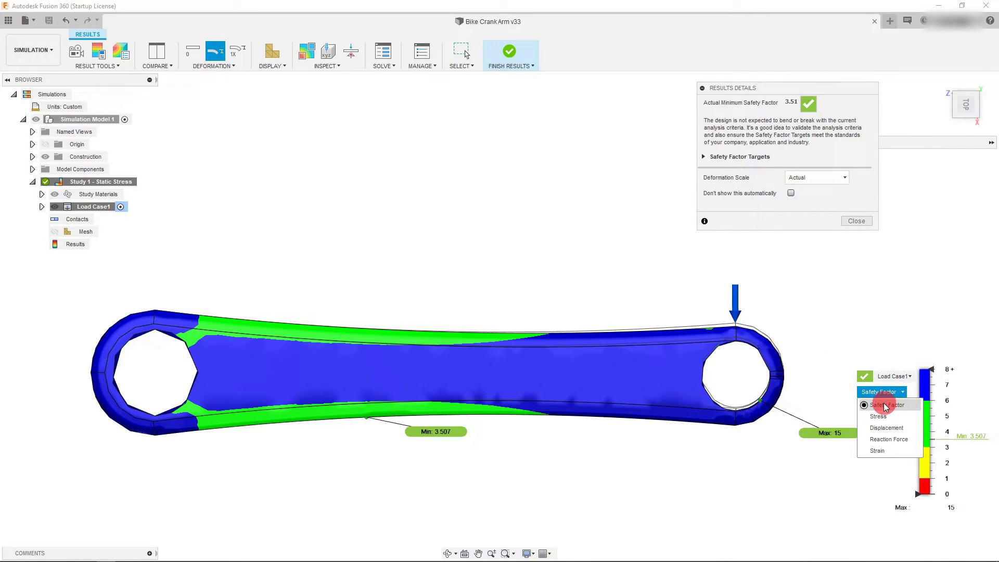
pyautogui.click(891, 416)
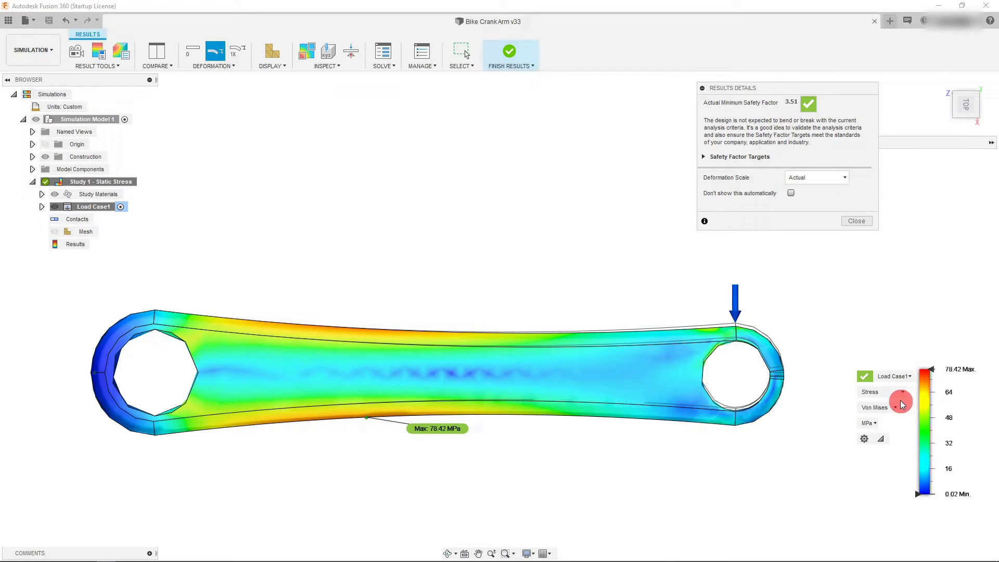
pyautogui.click(895, 392)
pyautogui.click(888, 451)
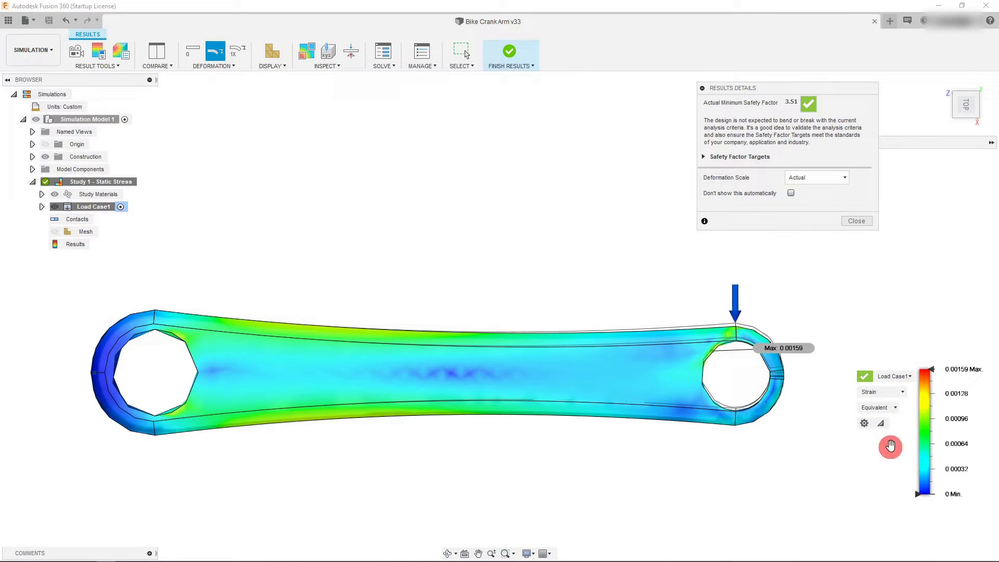
pyautogui.click(896, 393)
pyautogui.click(886, 427)
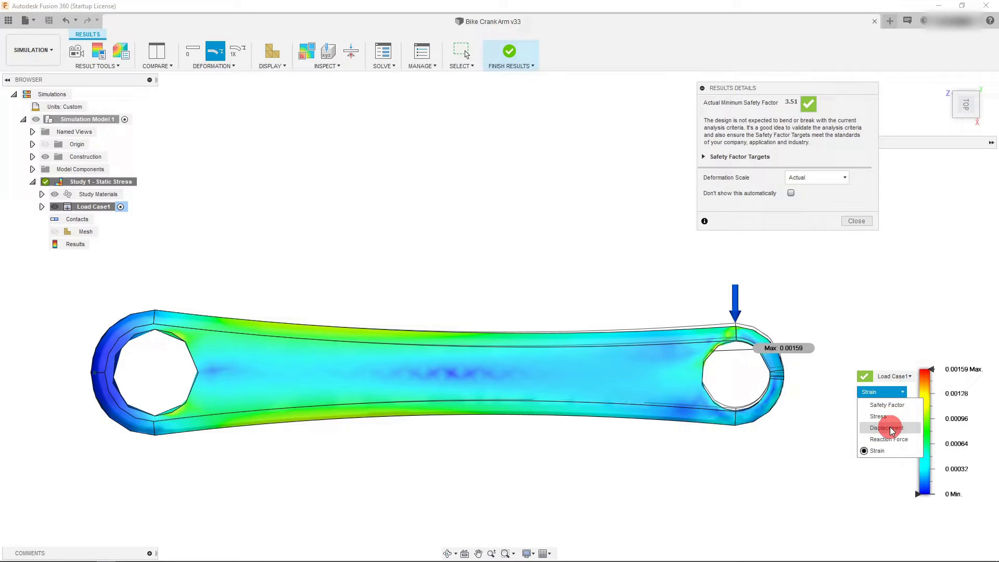
# Zoom in to inspect the 1.079 mm Max displacement marker at the loaded end
pyautogui.scroll(3, 788, 359)
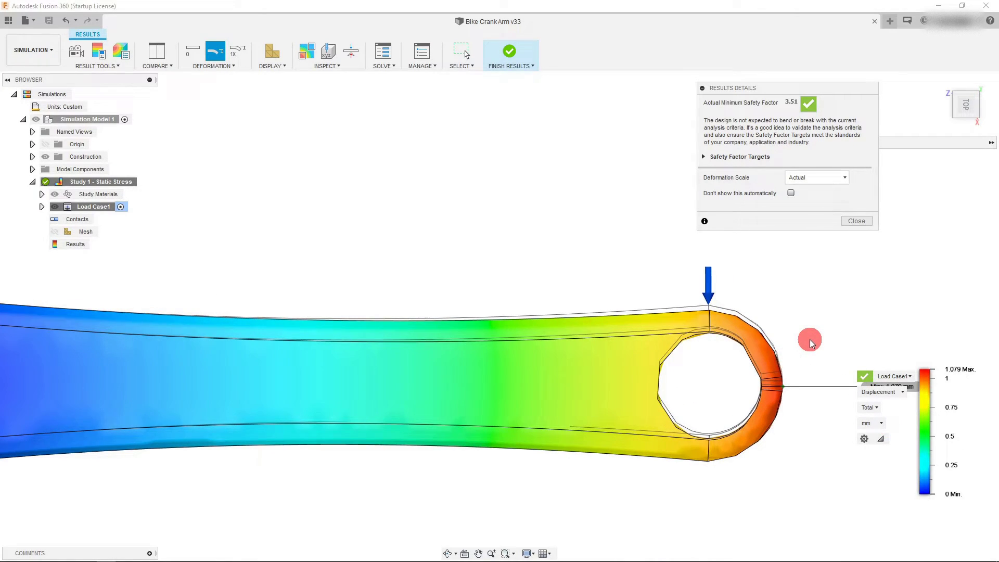
pyautogui.scroll(-5, 810, 338)
pyautogui.scroll(3, 814, 341)
pyautogui.scroll(-2, 814, 326)
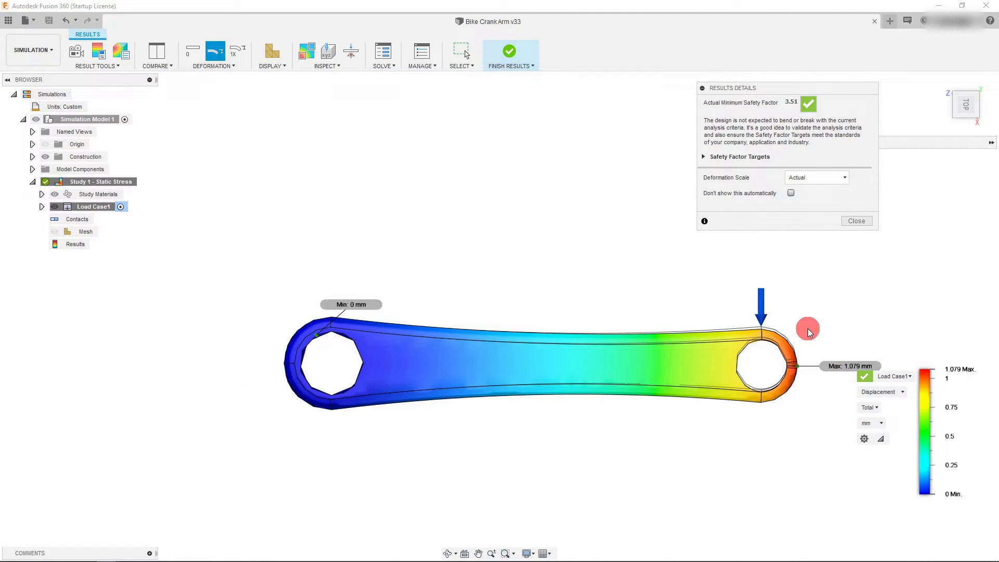
pyautogui.scroll(4, 808, 331)
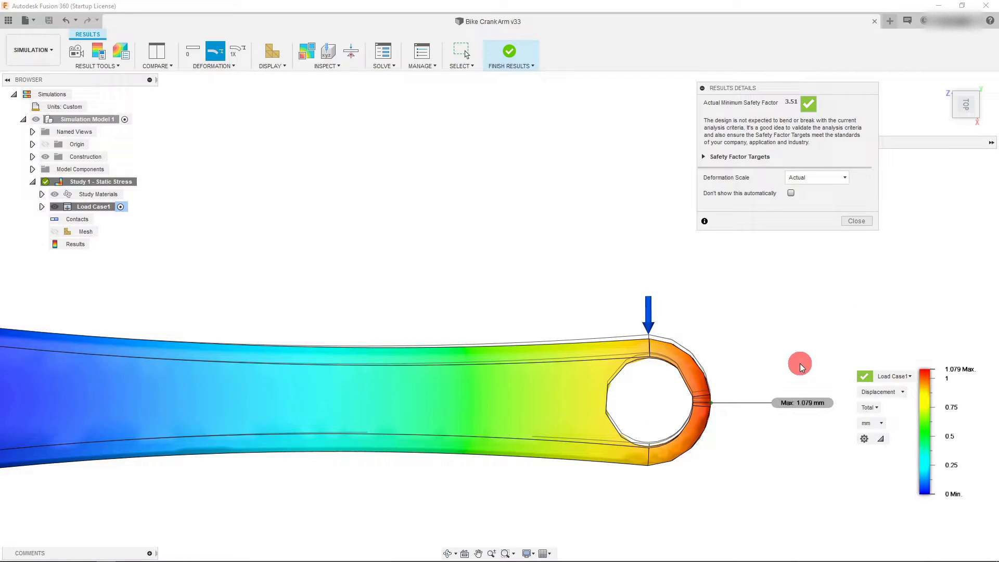
pyautogui.scroll(2, 805, 422)
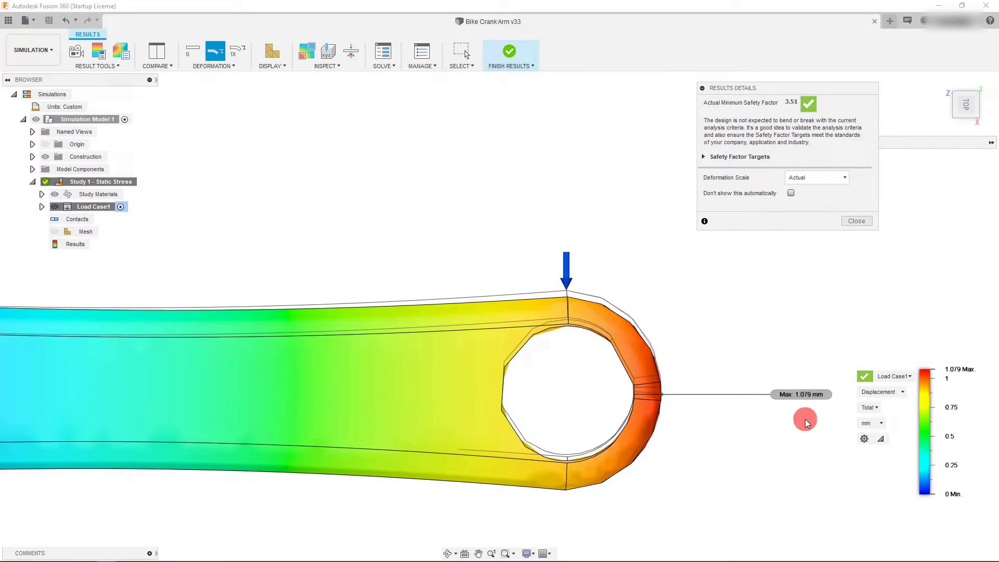
pyautogui.scroll(-3, 798, 426)
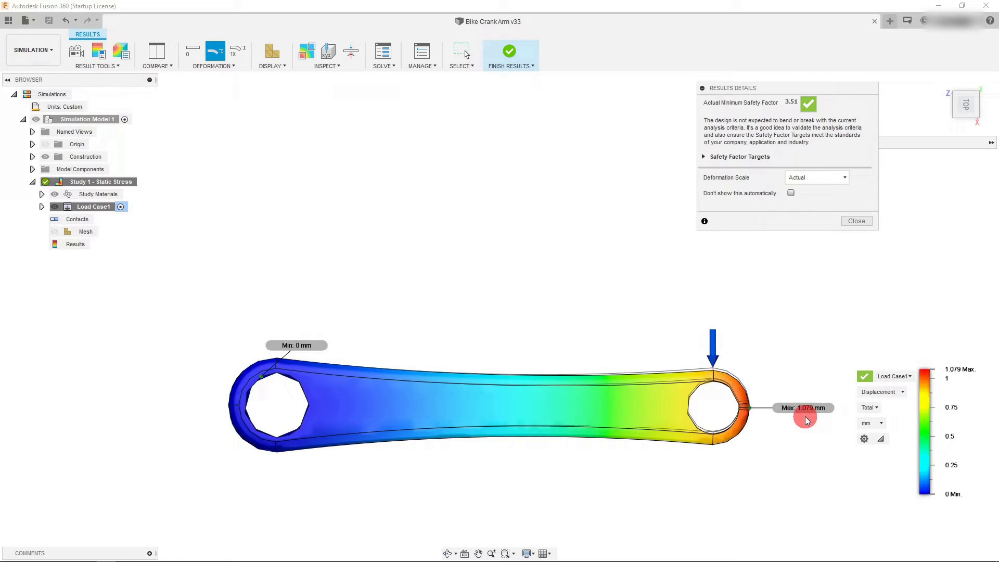
pyautogui.scroll(1, 812, 421)
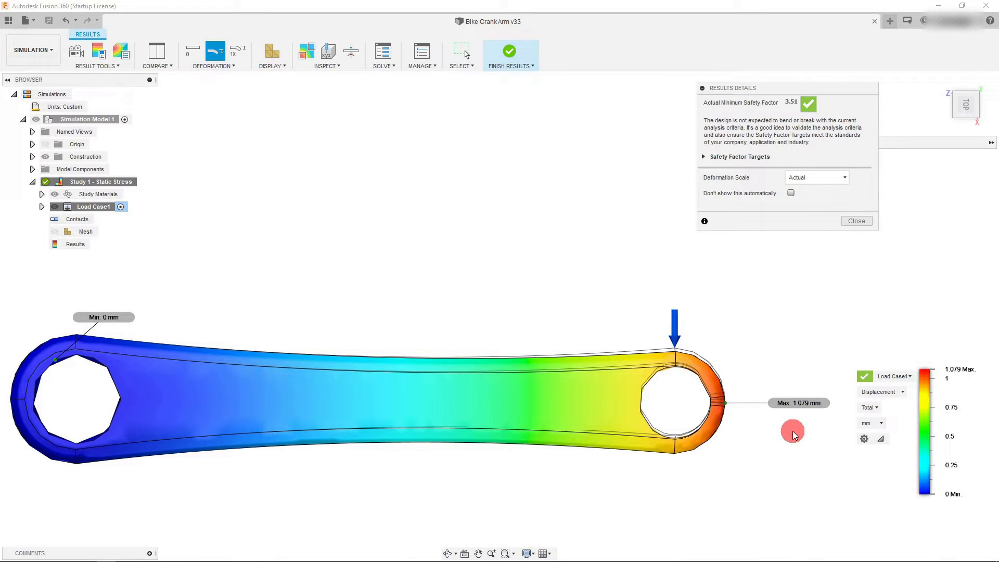
pyautogui.scroll(2, 636, 398)
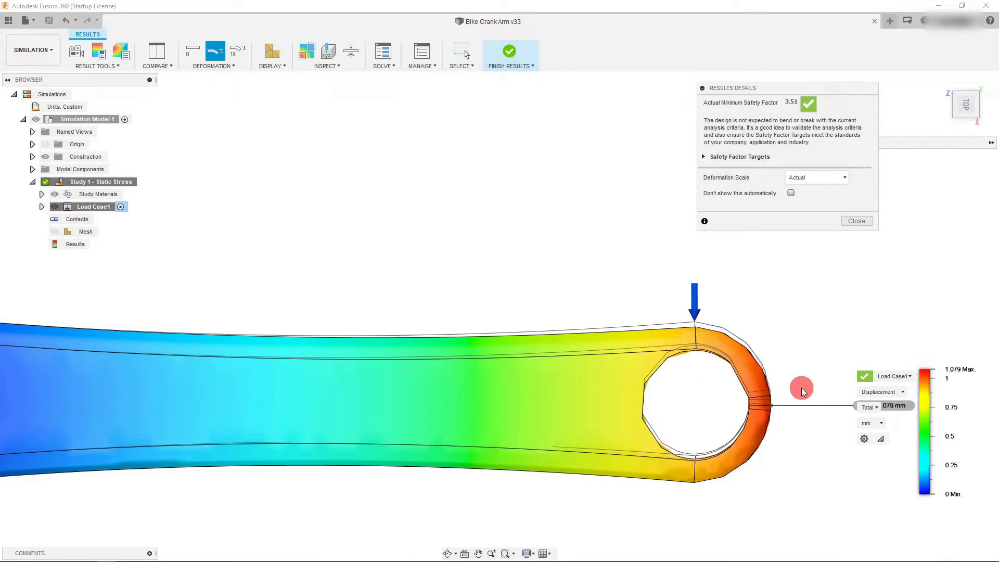
pyautogui.scroll(-2, 787, 359)
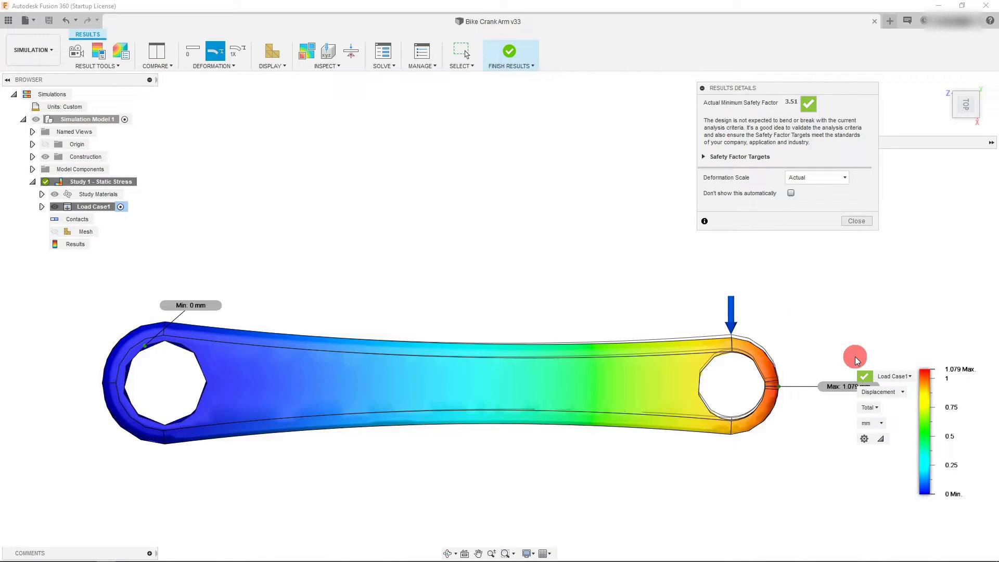
pyautogui.scroll(-1, 856, 360)
pyautogui.scroll(-1, 855, 360)
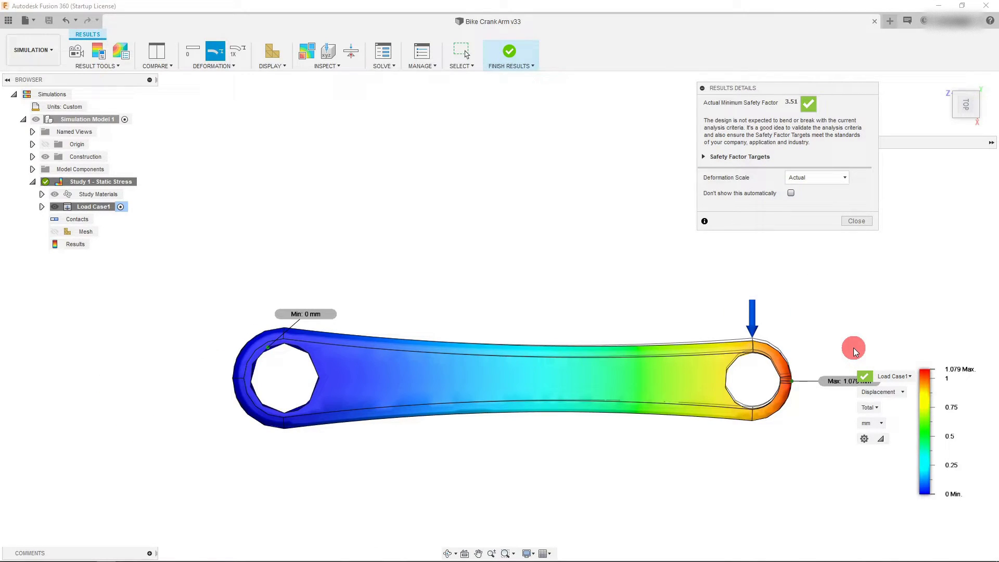
# Close the results summary and return to the Design workspace
pyautogui.click(852, 221)
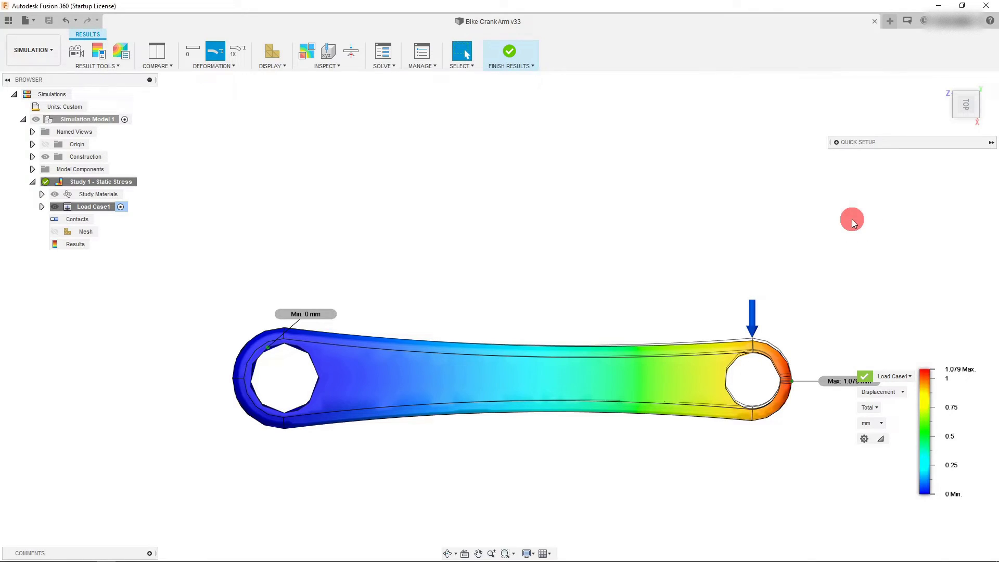
pyautogui.click(509, 51)
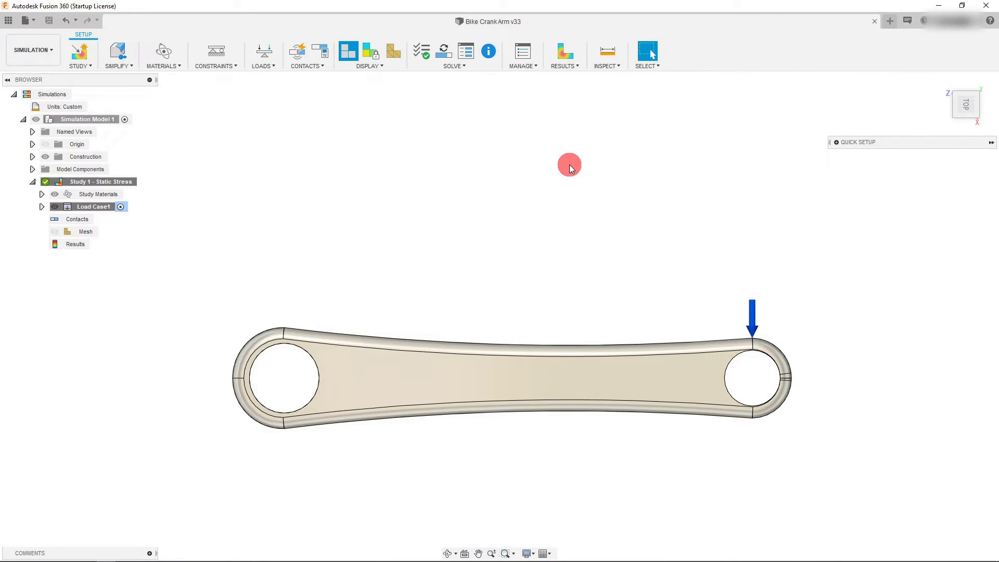
pyautogui.click(46, 51)
pyautogui.click(32, 76)
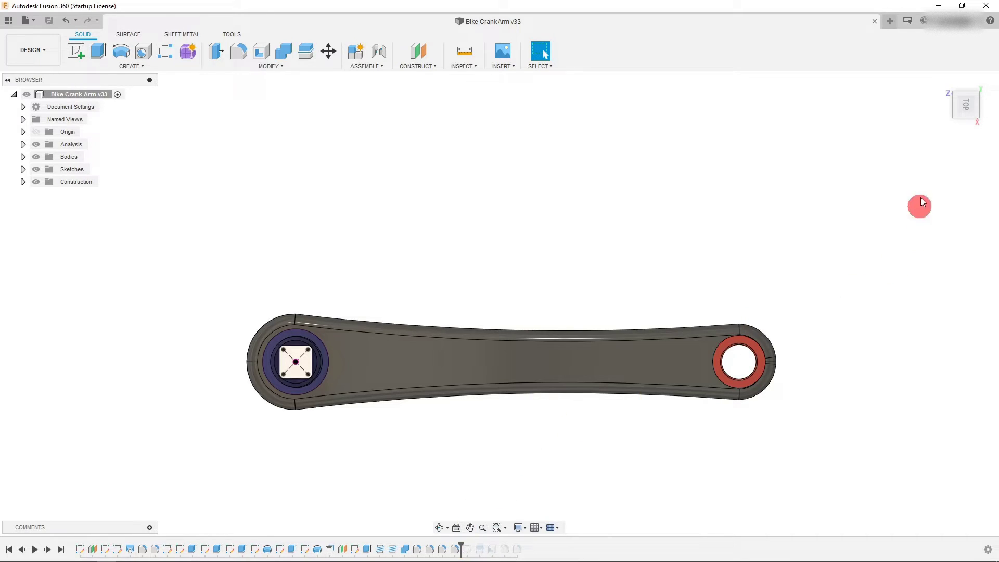
# View the crank arm from several ViewCube sides, then select Body6
pyautogui.click(966, 98)
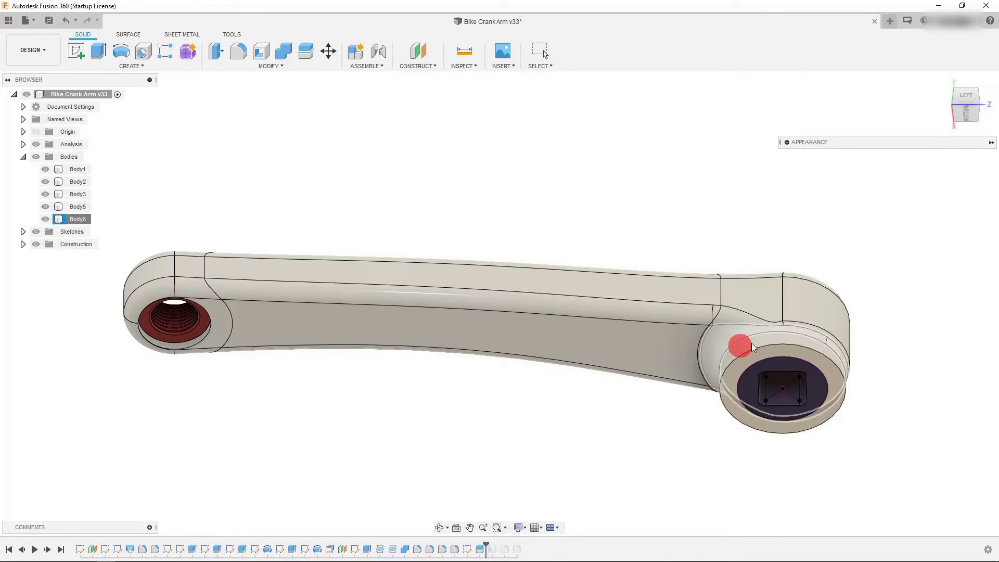
pyautogui.click(968, 123)
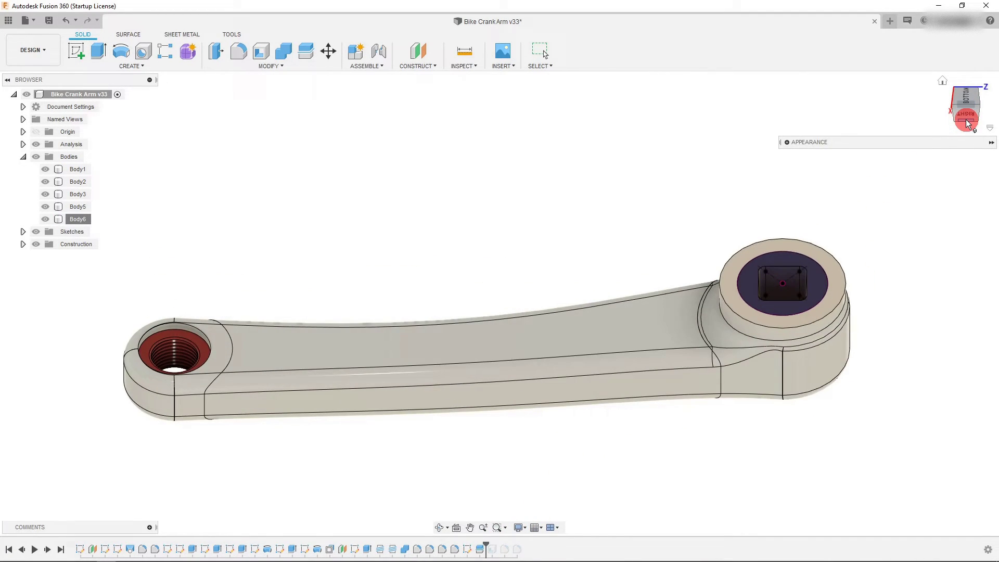
pyautogui.click(968, 123)
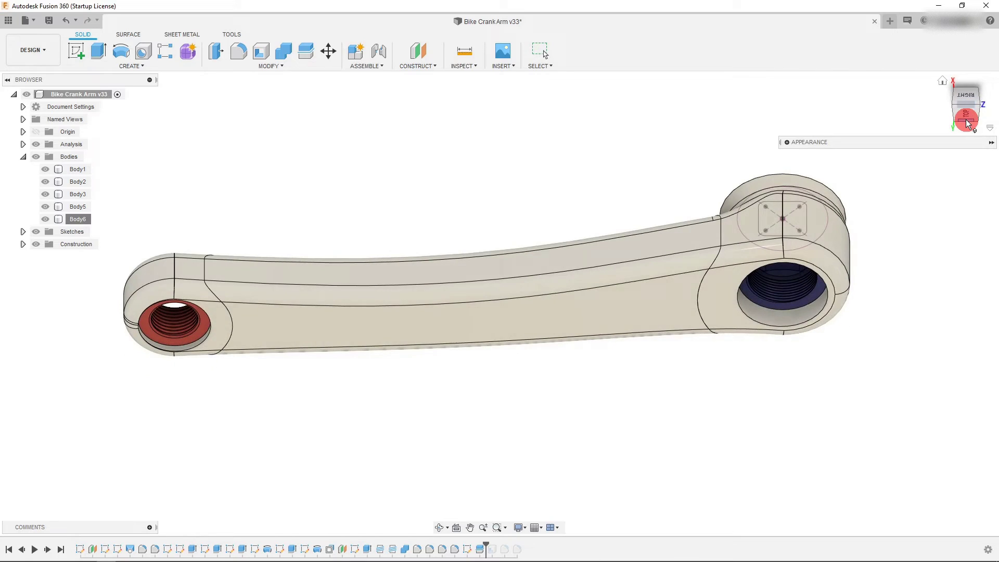
pyautogui.click(968, 123)
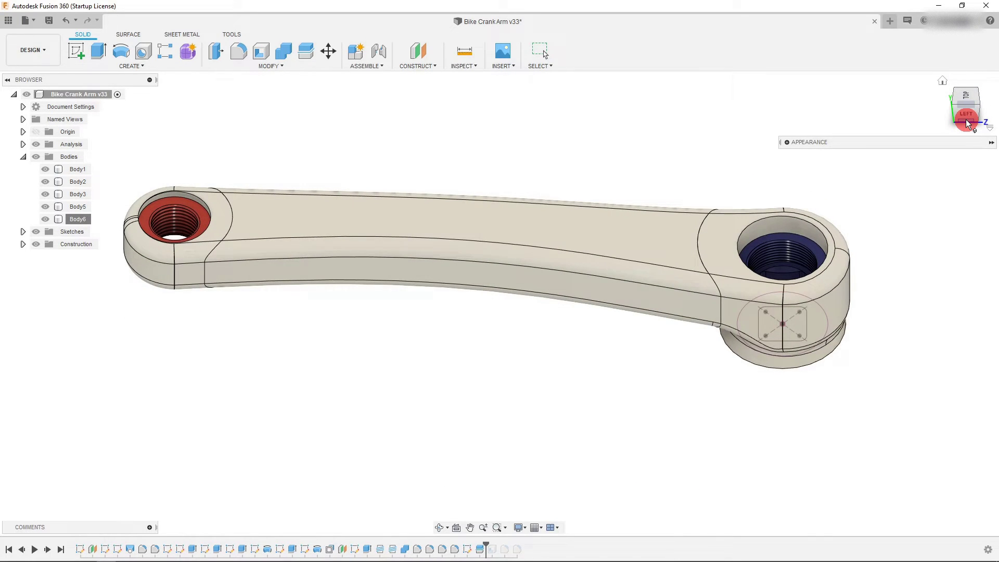
pyautogui.click(967, 124)
pyautogui.click(968, 123)
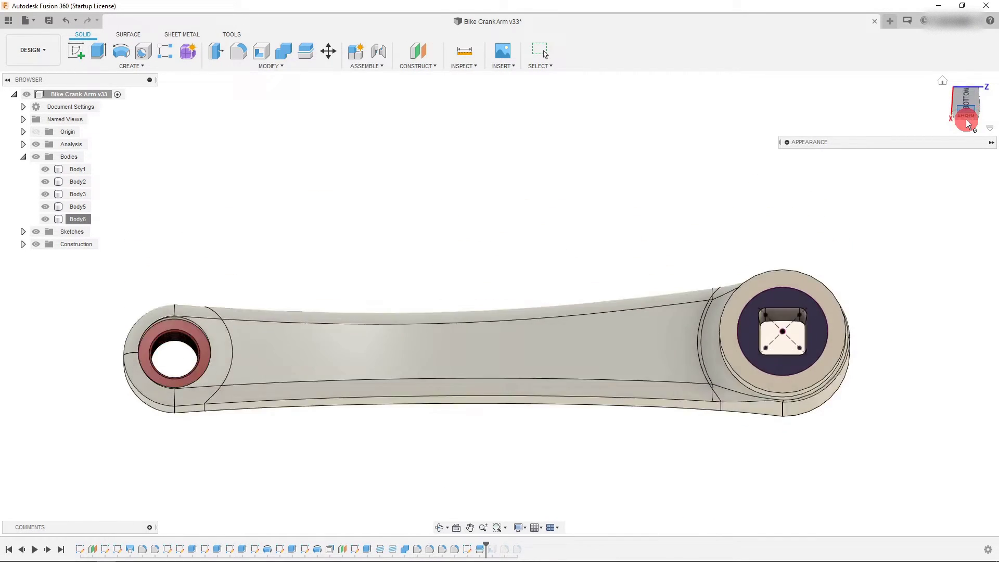
pyautogui.click(968, 94)
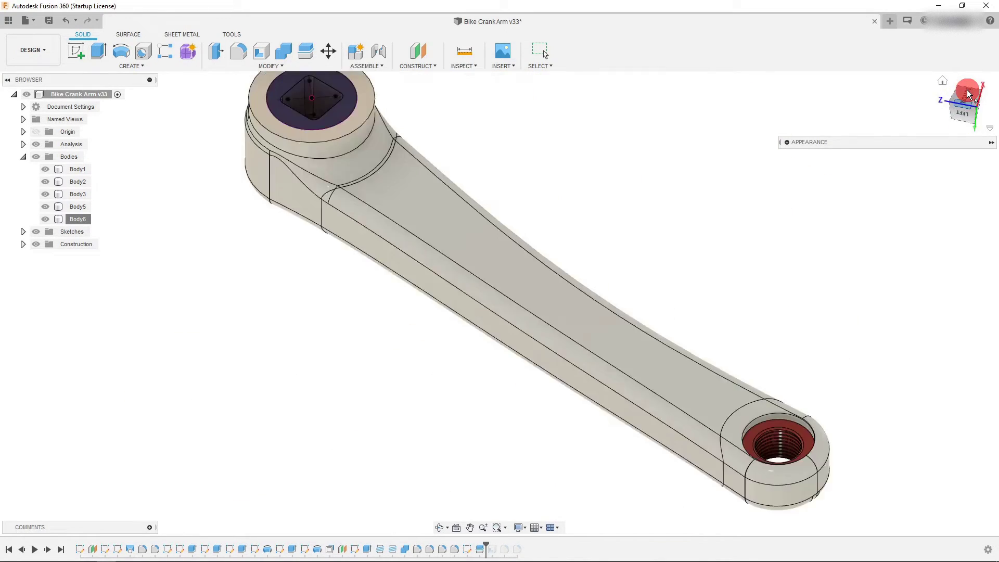
pyautogui.click(968, 93)
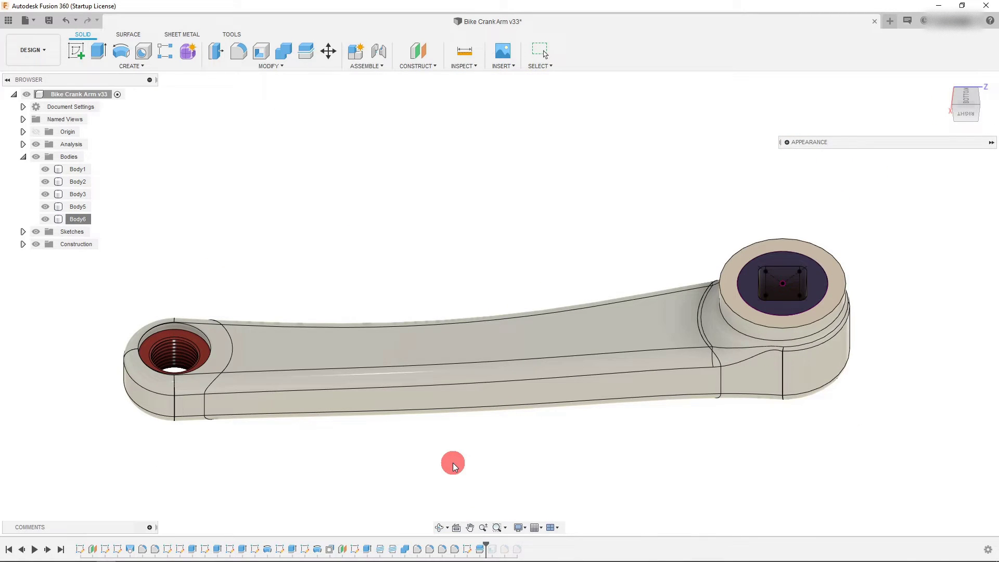
pyautogui.click(668, 324)
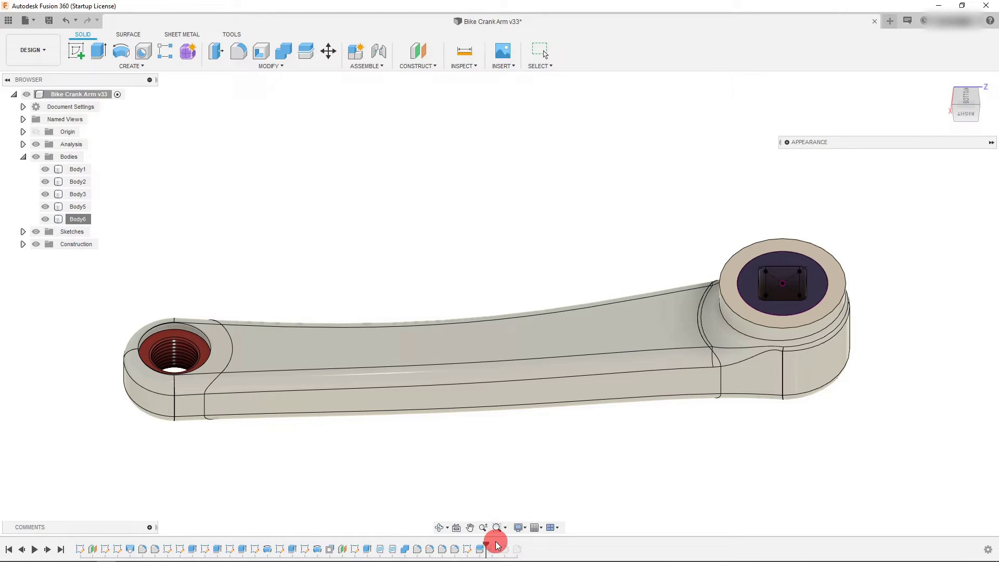
# Roll the timeline to the end and orbit to view the cored pocket
pyautogui.moveTo(486, 543); pyautogui.dragTo(521, 544)
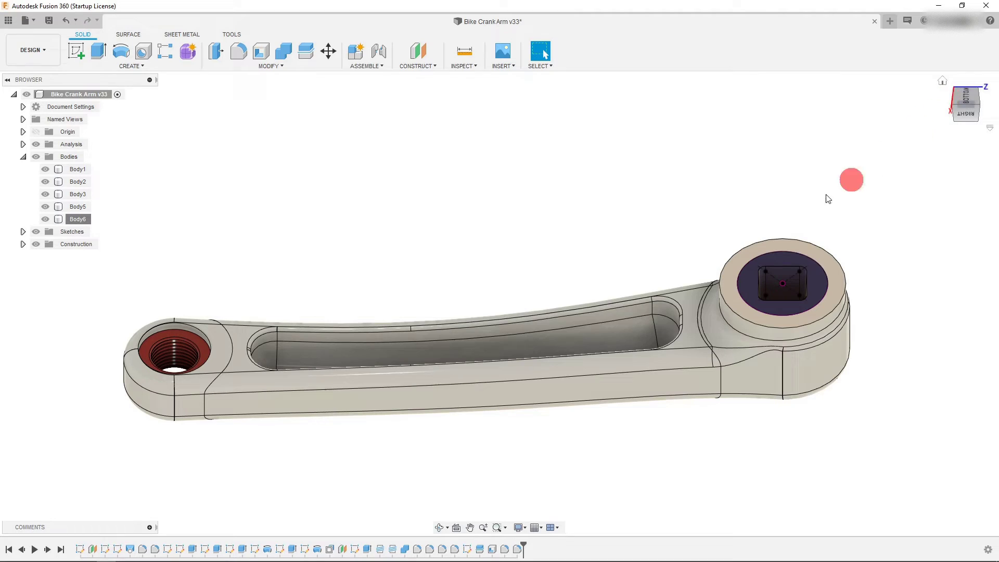
pyautogui.click(439, 527)
pyautogui.moveTo(497, 334); pyautogui.dragTo(521, 388)
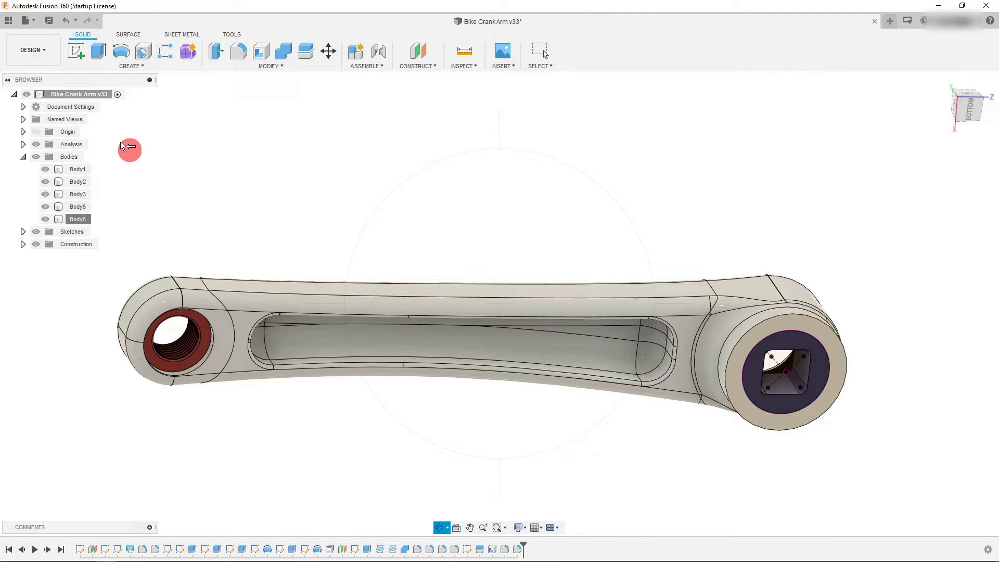
# Switch to Simulation and delete Study 1 - Static Stress with its results
pyautogui.click(49, 60)
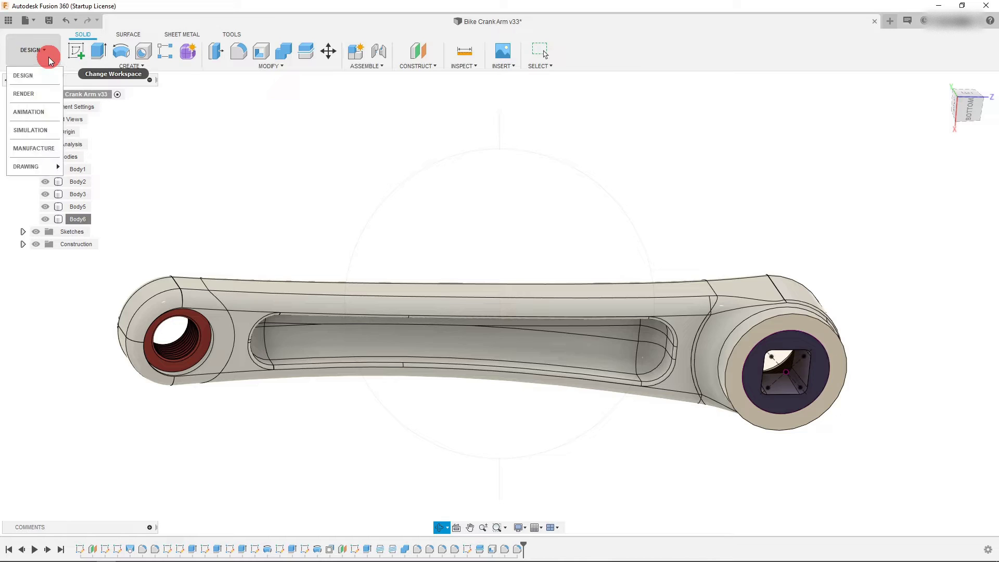
pyautogui.click(48, 130)
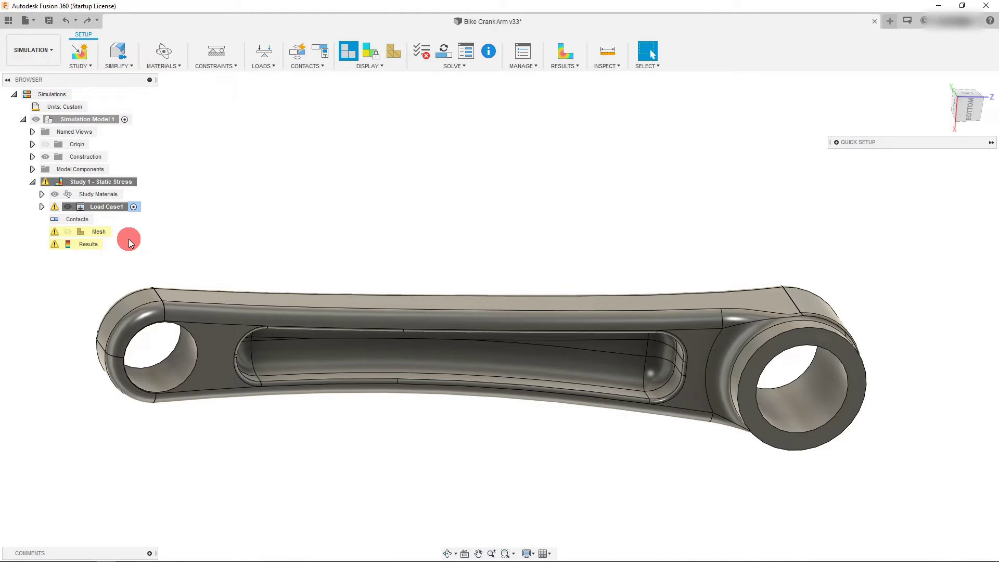
pyautogui.rightClick(124, 186)
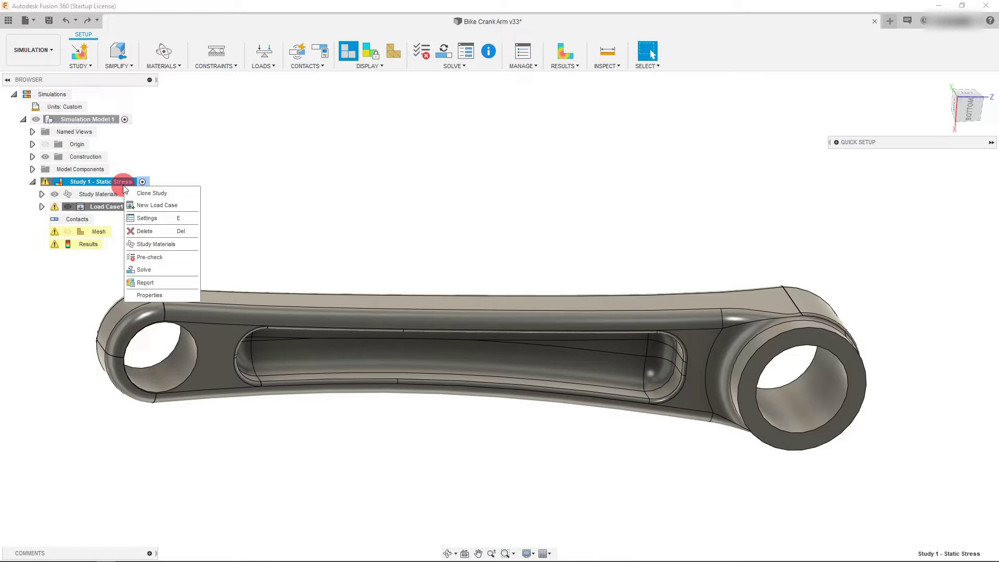
pyautogui.click(145, 231)
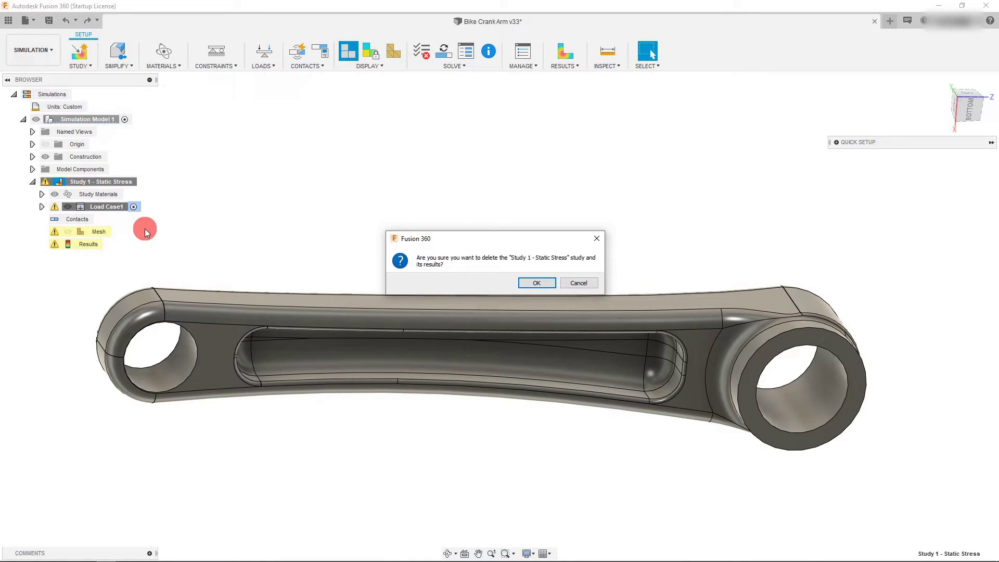
pyautogui.click(536, 283)
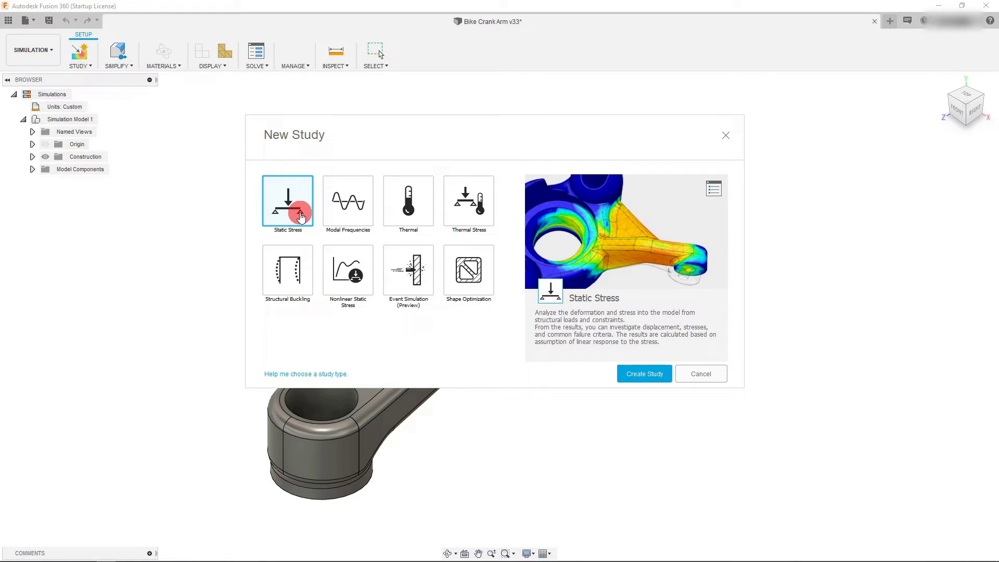
# Create a new Static Stress study, orbit to the pocketed side, and enter Simplify
pyautogui.click(661, 373)
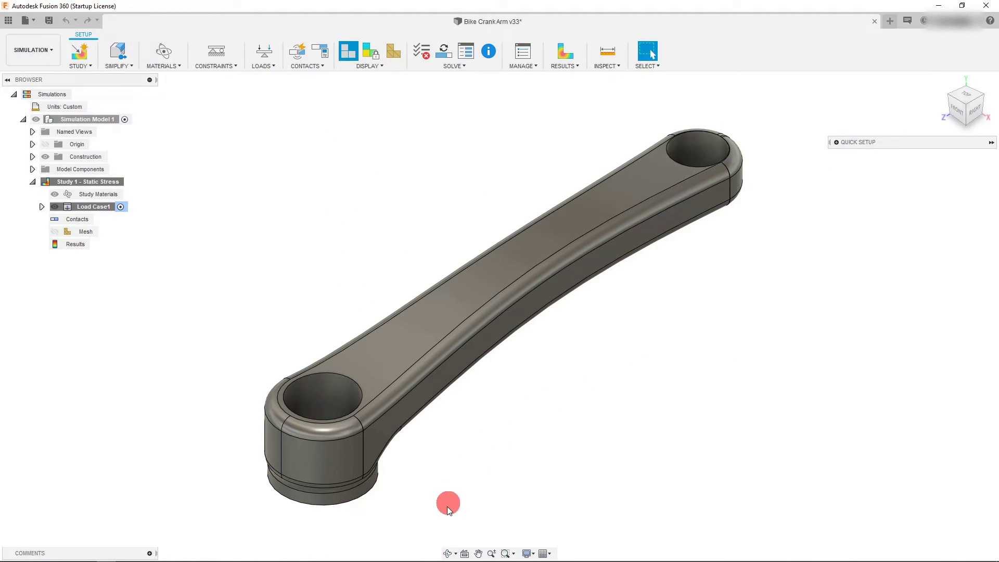
pyautogui.click(447, 553)
pyautogui.moveTo(494, 437); pyautogui.dragTo(508, 366)
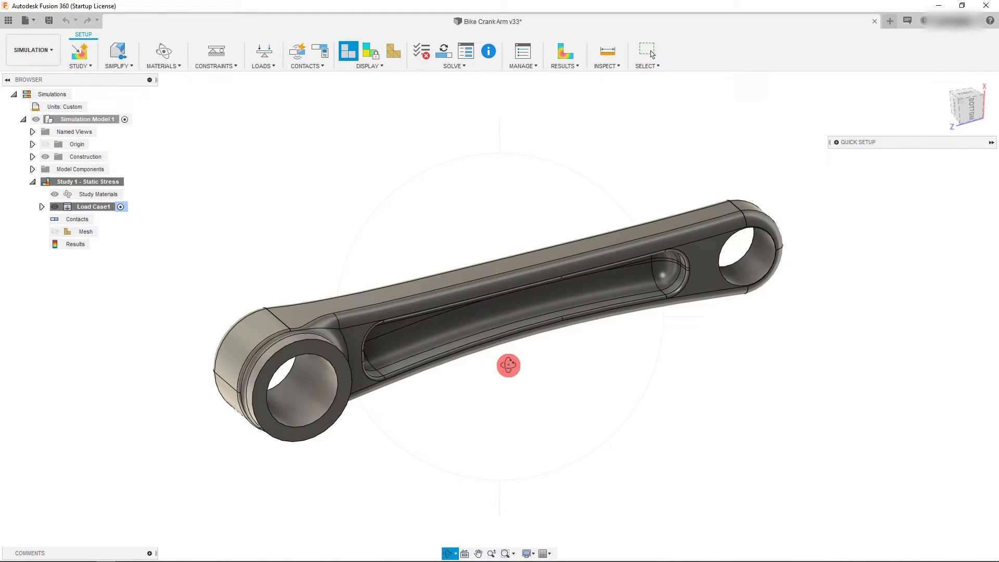
pyautogui.press('Escape')
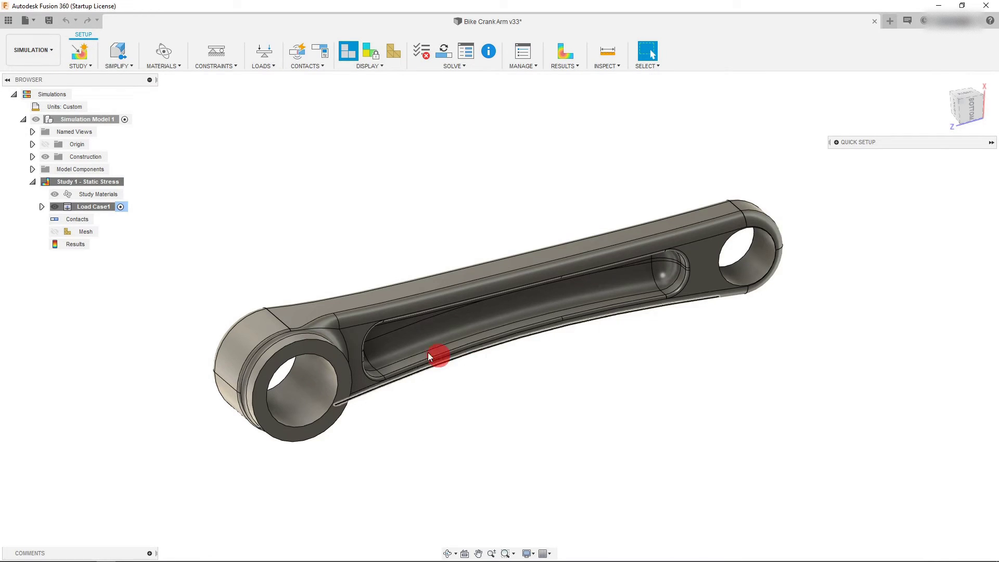
pyautogui.click(115, 52)
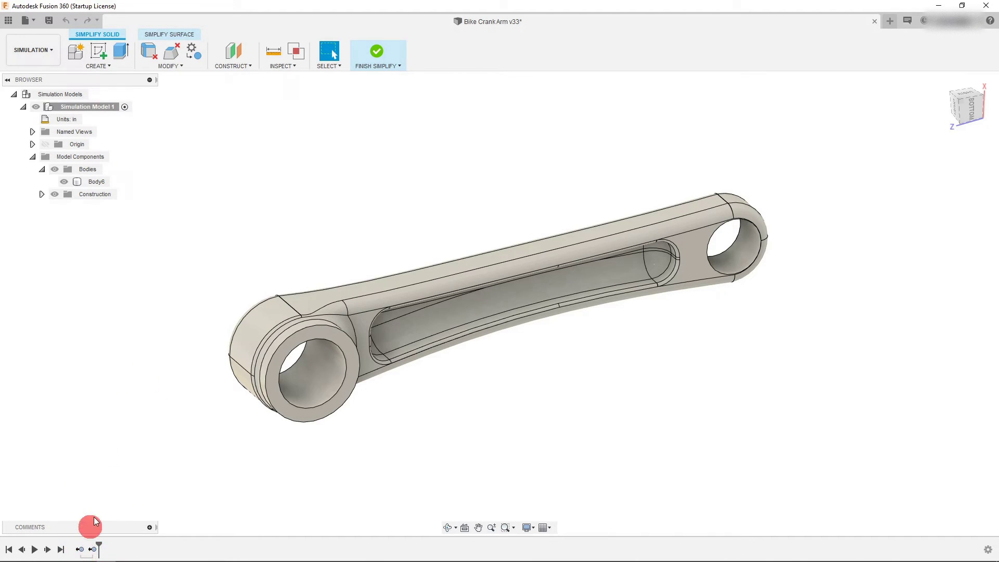
# Finish simplifying, leaving Body6 unchanged, and return to the study setup
pyautogui.click(380, 54)
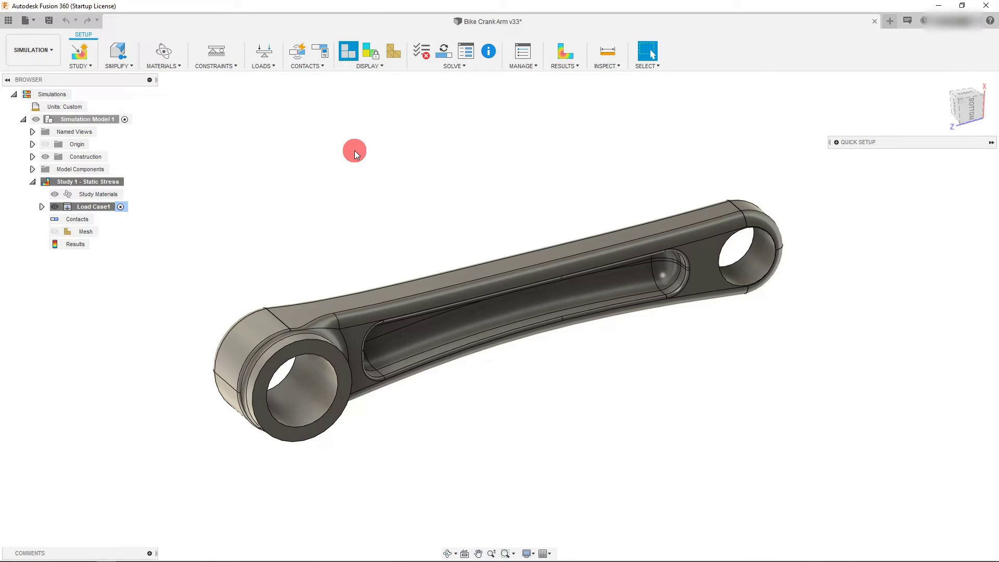
# Change the study material from Steel to Aluminum 6061 and begin a structural constraint
pyautogui.click(164, 51)
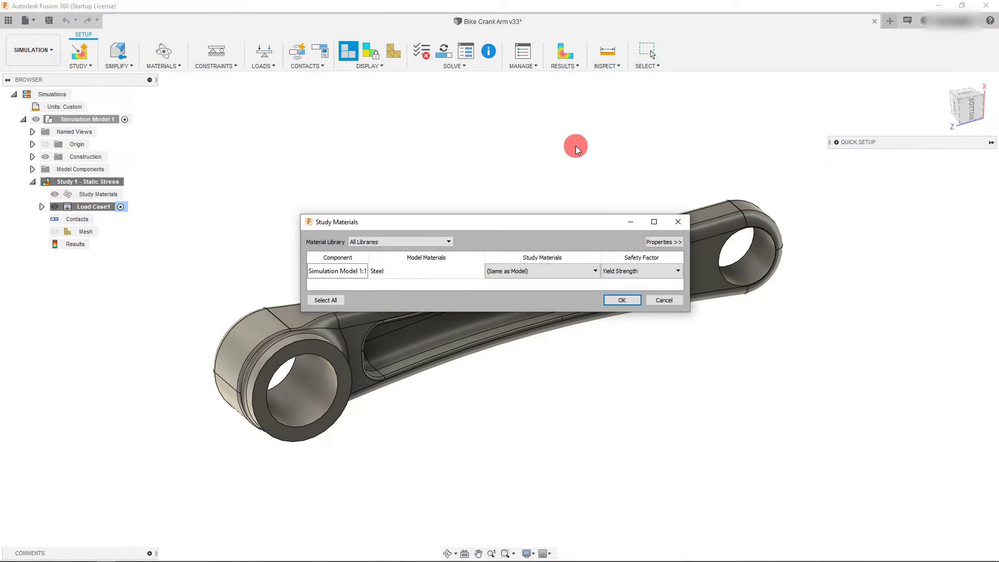
pyautogui.click(577, 269)
pyautogui.scroll(-3, 530, 358)
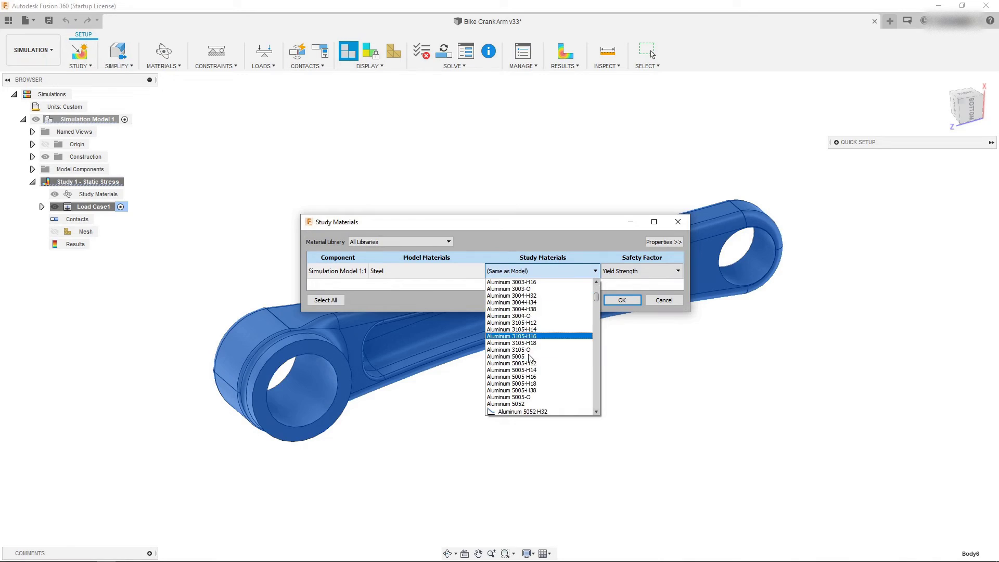
pyautogui.scroll(-3, 530, 358)
pyautogui.click(646, 313)
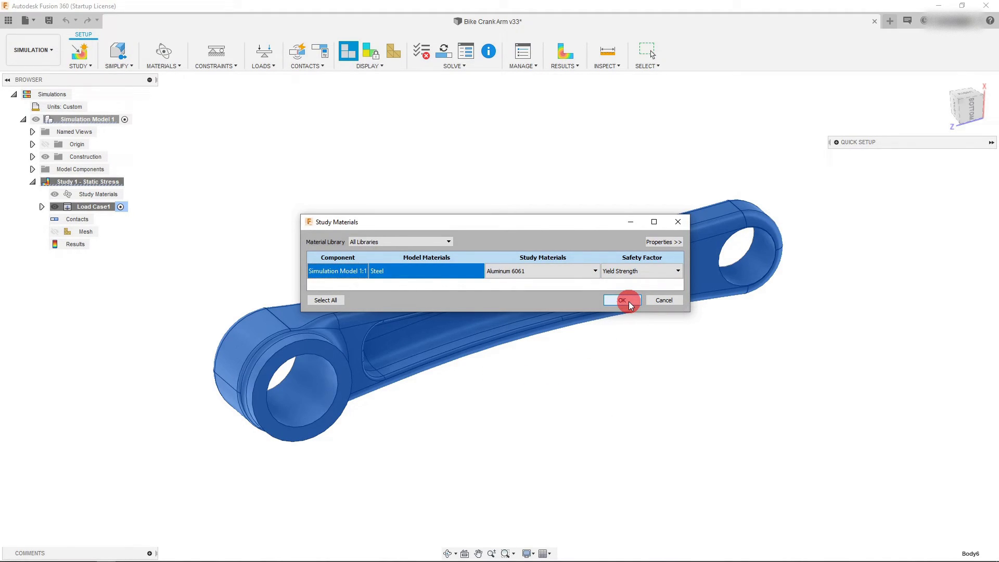
pyautogui.click(622, 300)
pyautogui.click(219, 50)
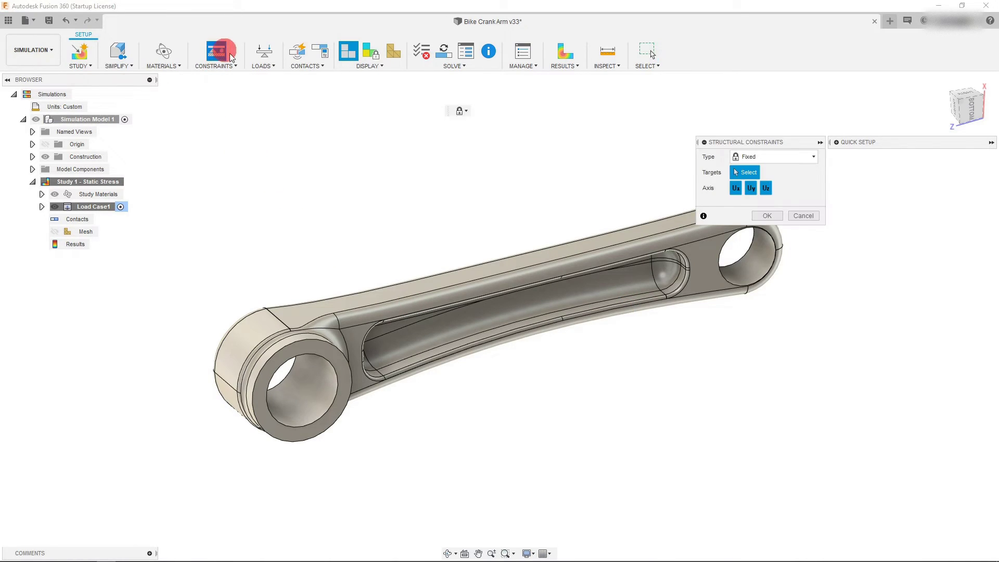
# Apply a Fixed constraint to the left bore face and zoom toward the right end
pyautogui.click(310, 390)
pyautogui.click(766, 216)
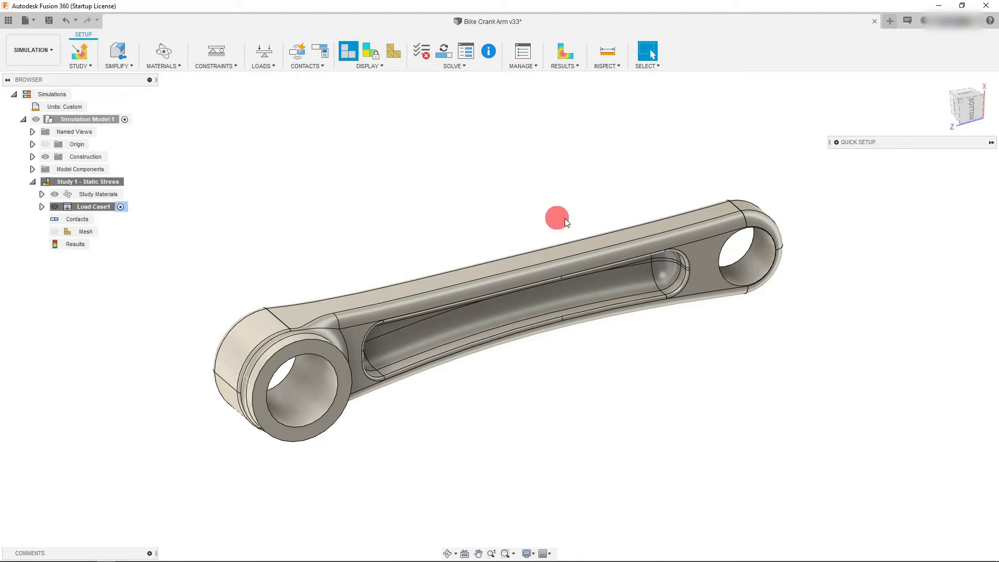
pyautogui.scroll(5, 777, 212)
pyautogui.scroll(3, 712, 183)
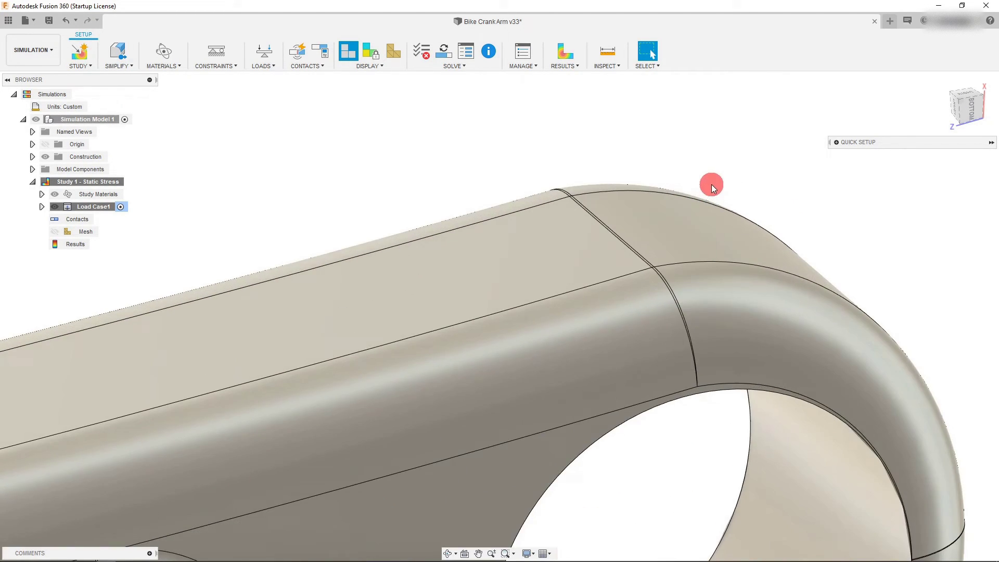
pyautogui.scroll(2, 427, 192)
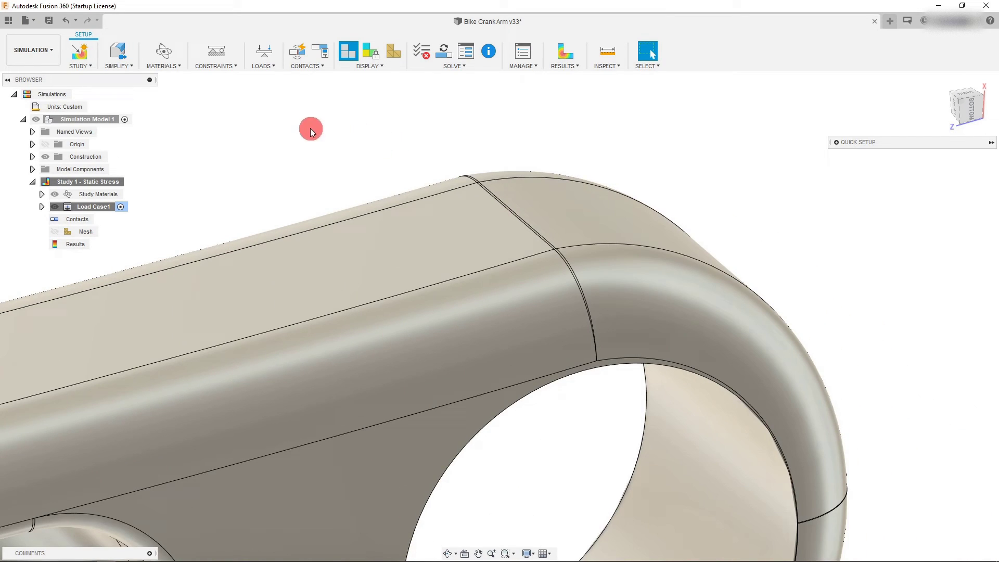
# Start a structural force load on the seam edge at the pedal end
pyautogui.click(264, 58)
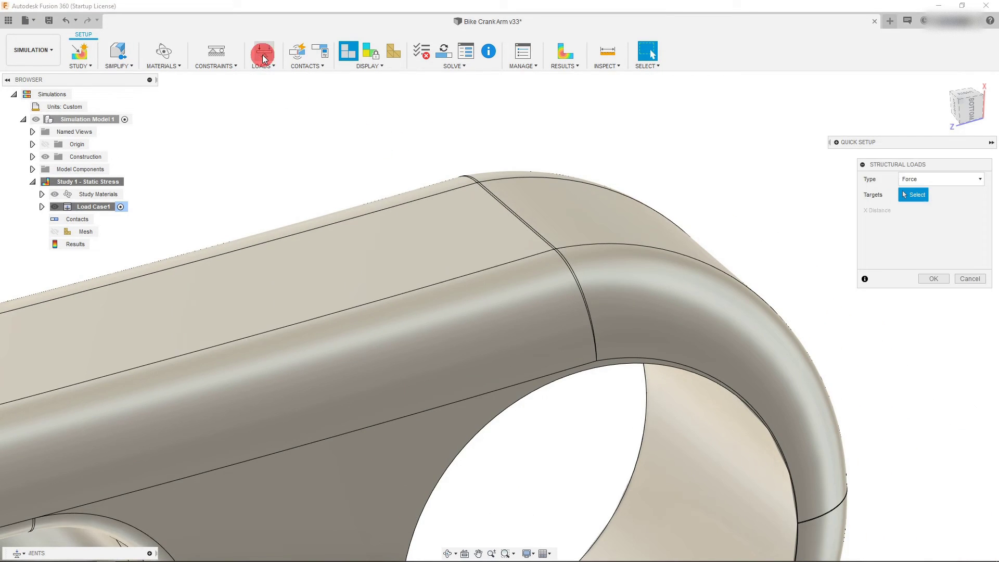
pyautogui.scroll(3, 453, 124)
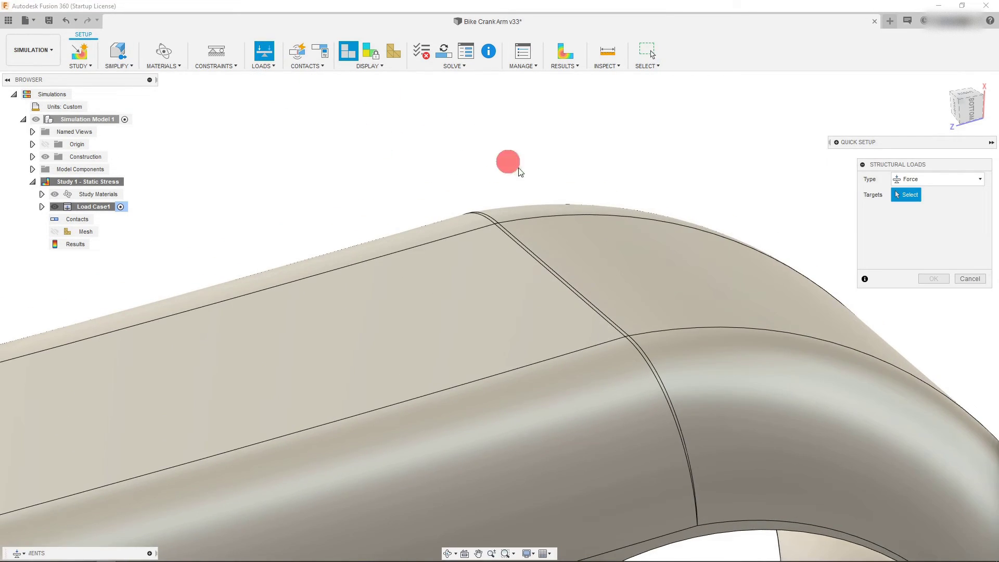
pyautogui.click(567, 283)
pyautogui.scroll(-2, 517, 162)
pyautogui.scroll(-5, 518, 162)
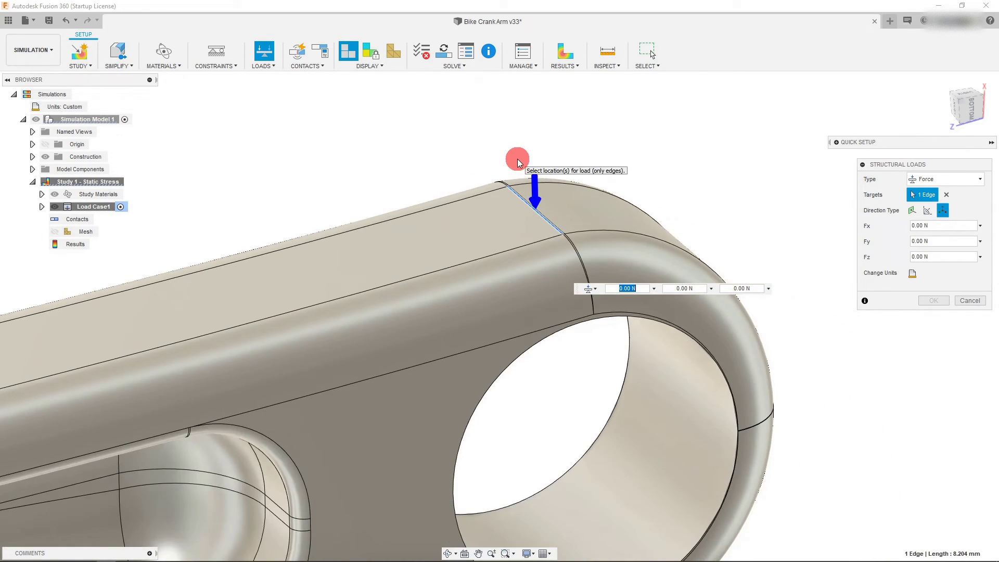
# Set the force to 275 lbforce with Angle direction type and create it
pyautogui.click(927, 213)
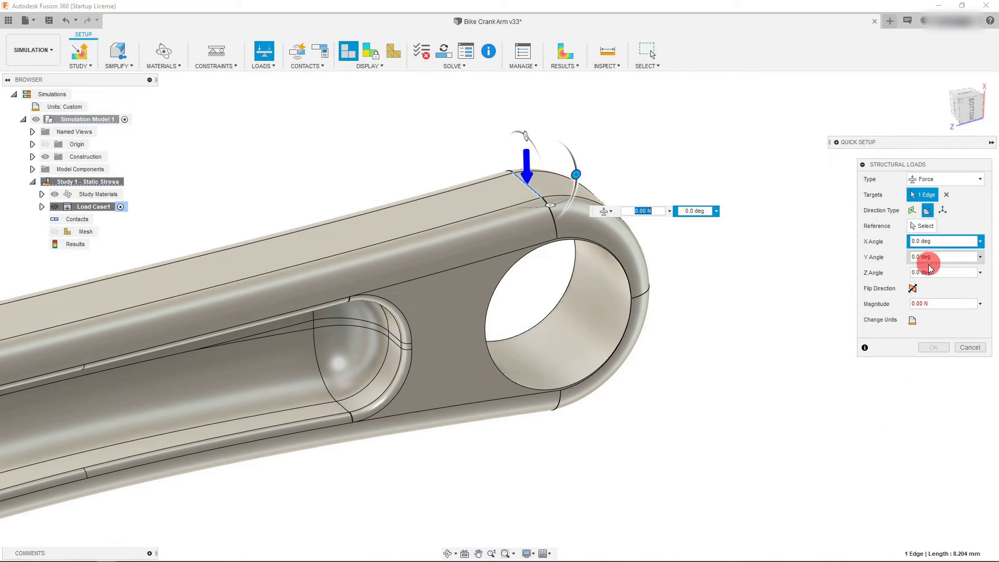
pyautogui.click(913, 319)
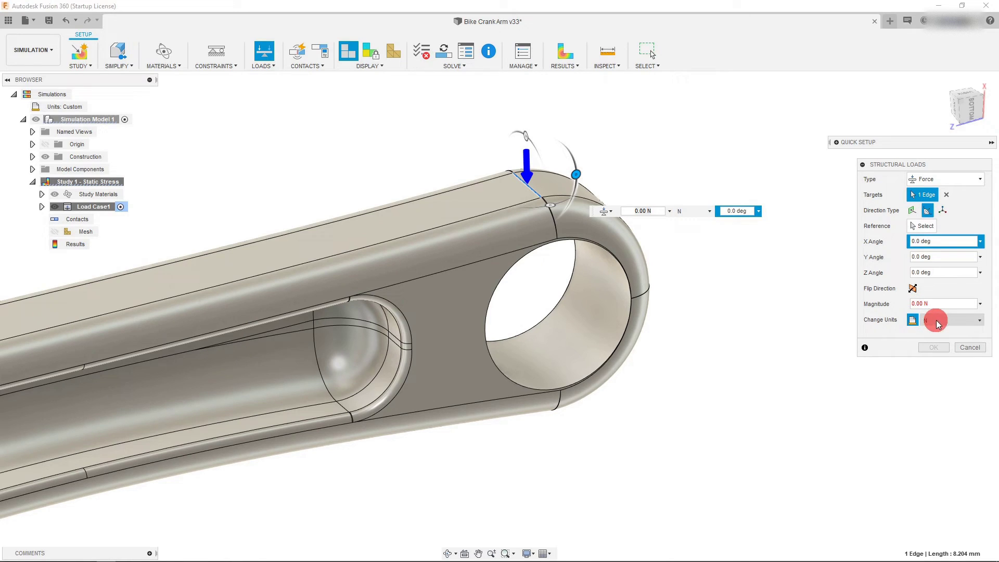
pyautogui.click(936, 320)
pyautogui.click(945, 359)
pyautogui.click(917, 307)
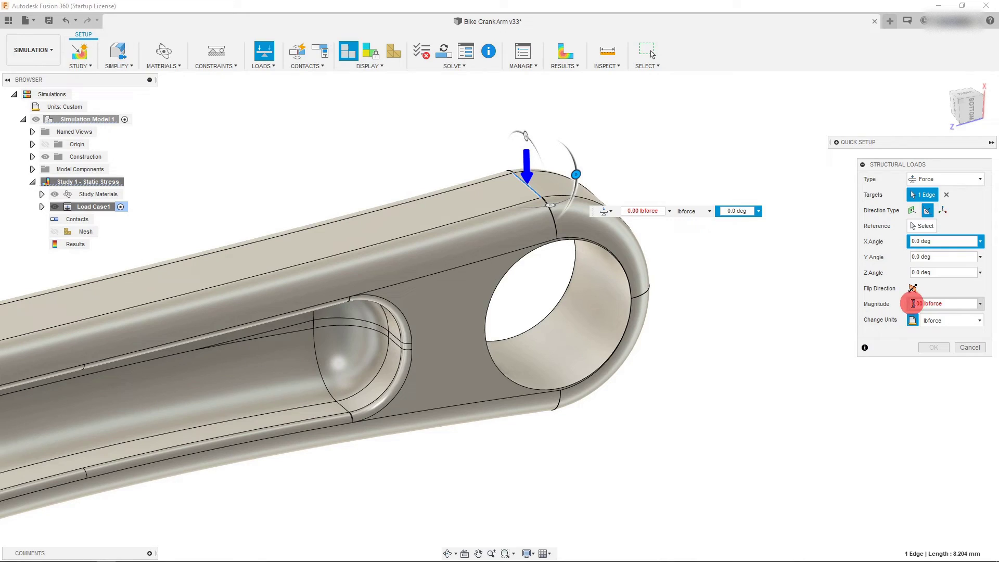
pyautogui.click(941, 326)
pyautogui.write('5')
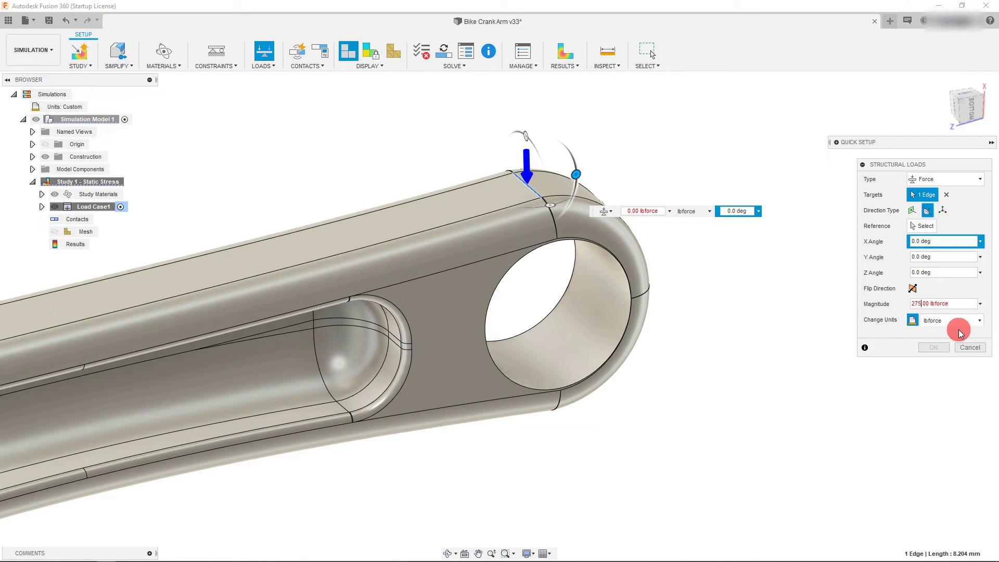
pyautogui.click(914, 332)
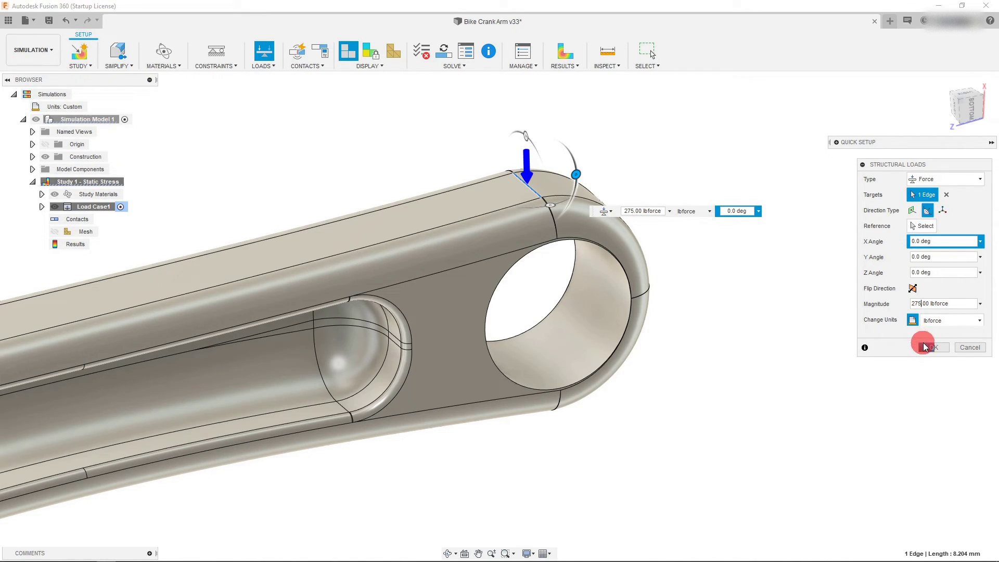
pyautogui.click(931, 347)
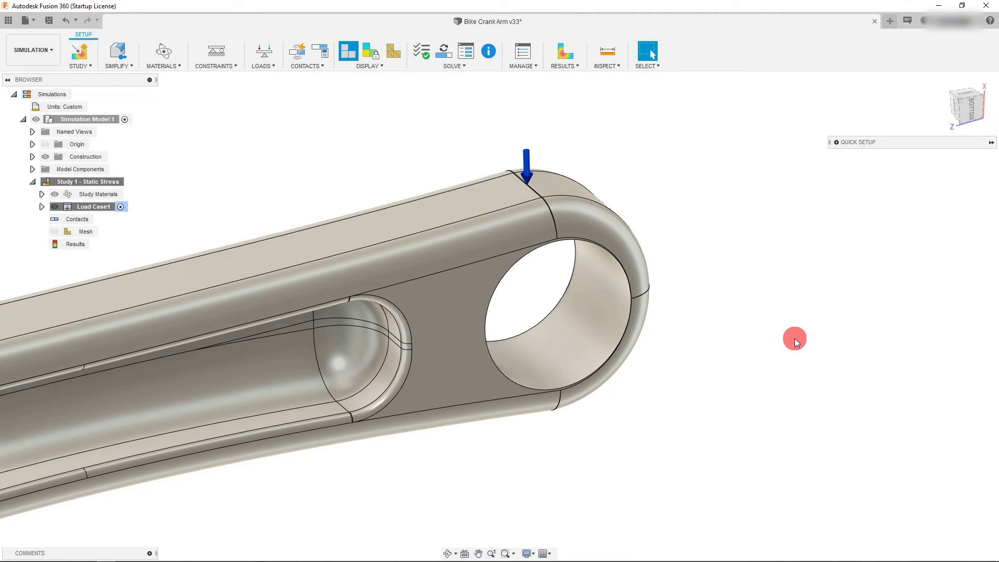
pyautogui.scroll(-4, 793, 340)
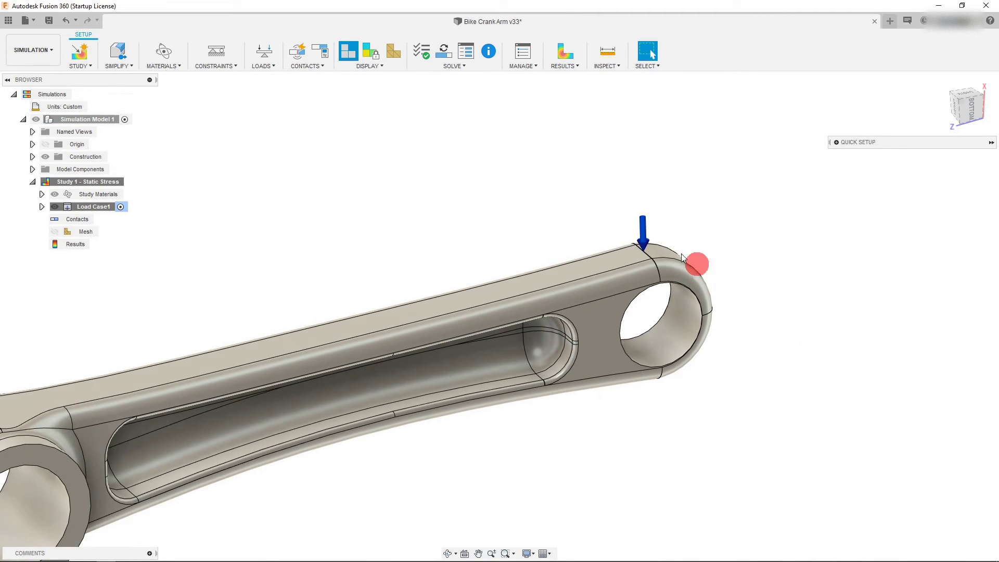
# Check DOF view and pre-check, then solve locally for a minimum safety factor of 2.454
pyautogui.click(371, 51)
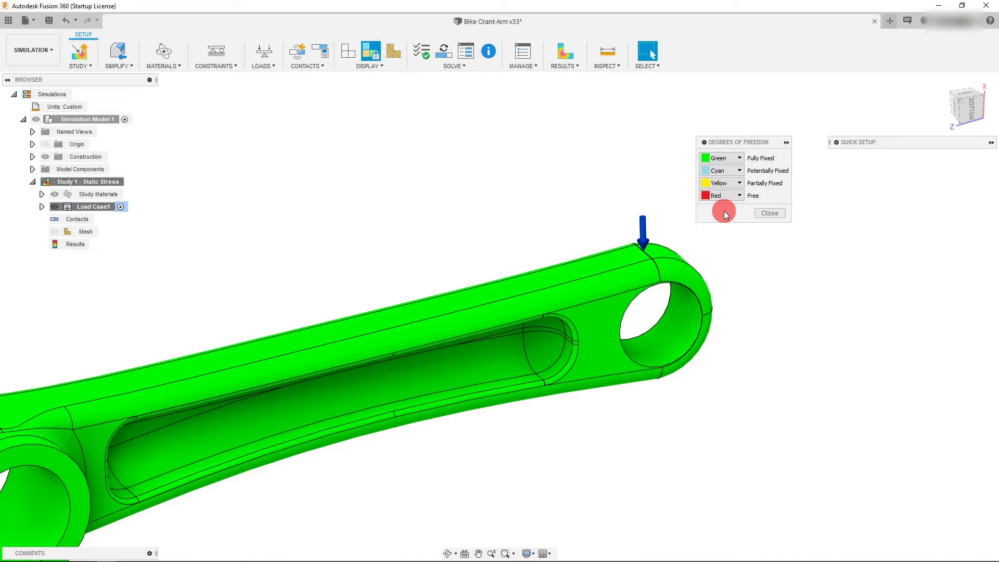
pyautogui.scroll(-2, 648, 210)
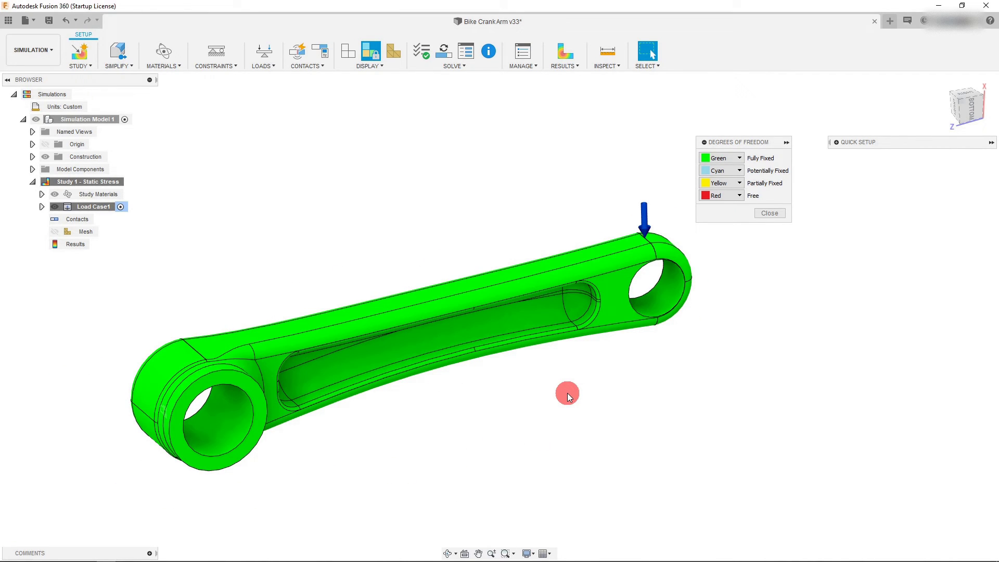
pyautogui.click(769, 213)
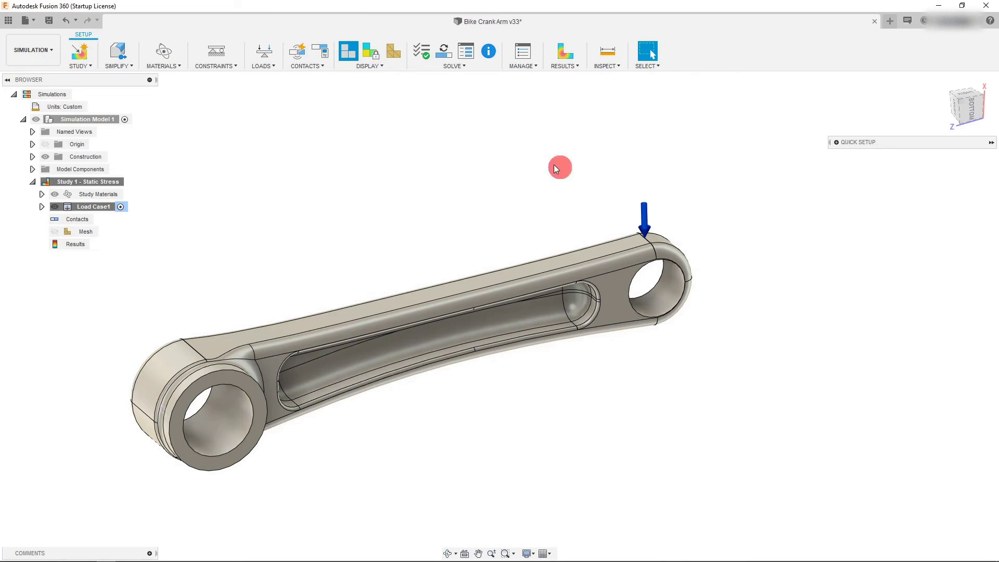
pyautogui.click(423, 54)
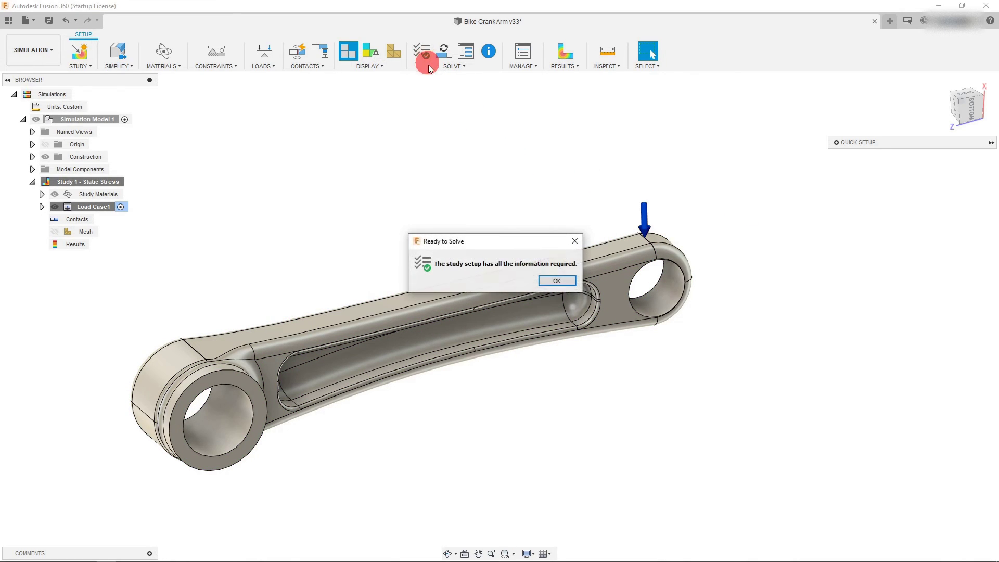
pyautogui.click(555, 281)
pyautogui.click(445, 51)
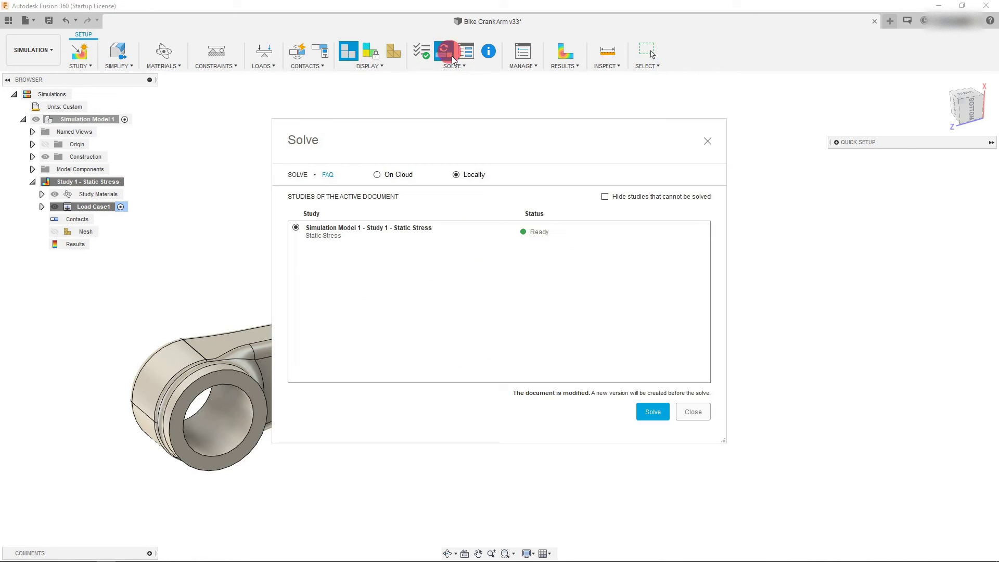
pyautogui.click(651, 412)
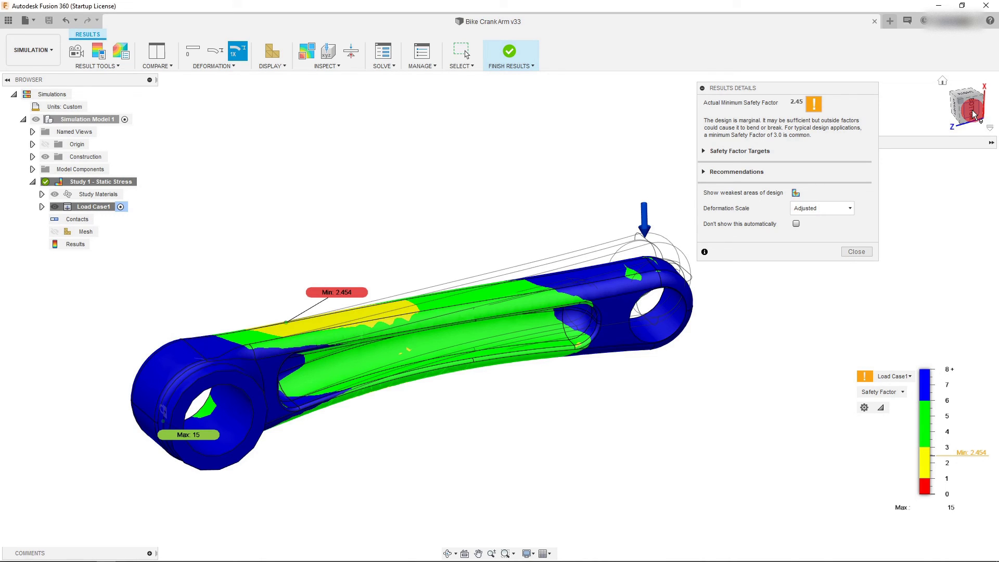
# View the crank arm from the bottom and set the deformation scale to Actual
pyautogui.click(974, 113)
pyautogui.click(851, 208)
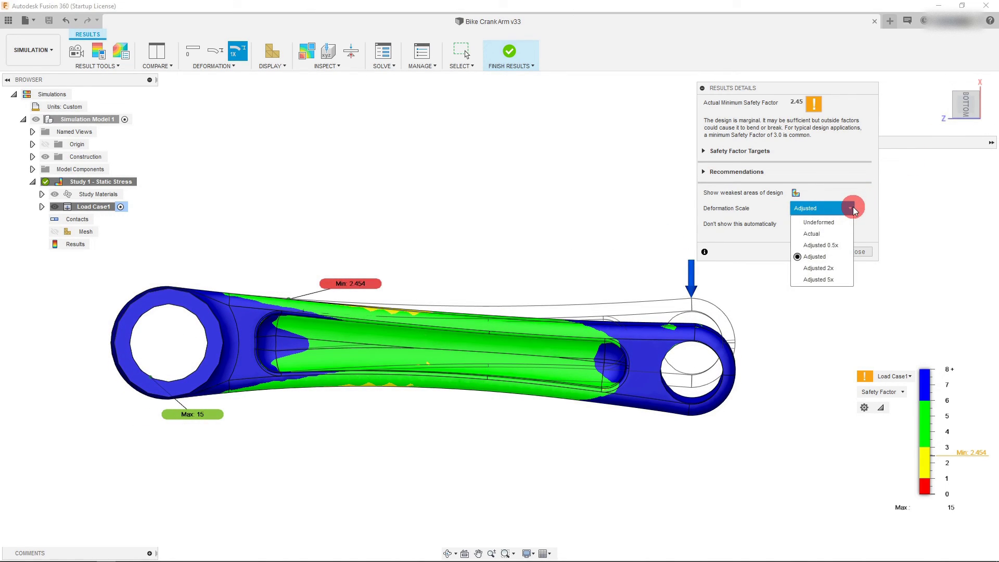
pyautogui.click(833, 234)
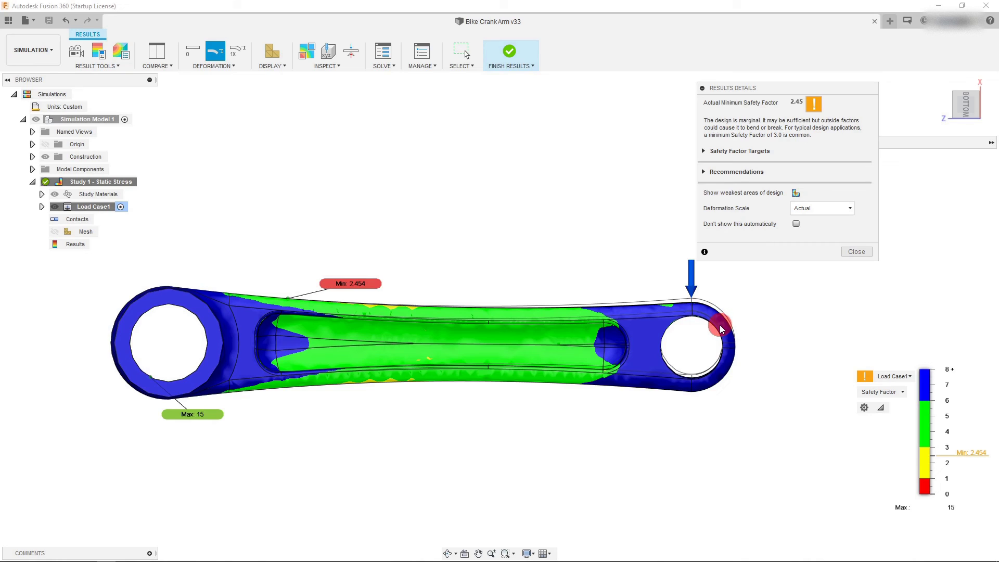
pyautogui.scroll(3, 721, 328)
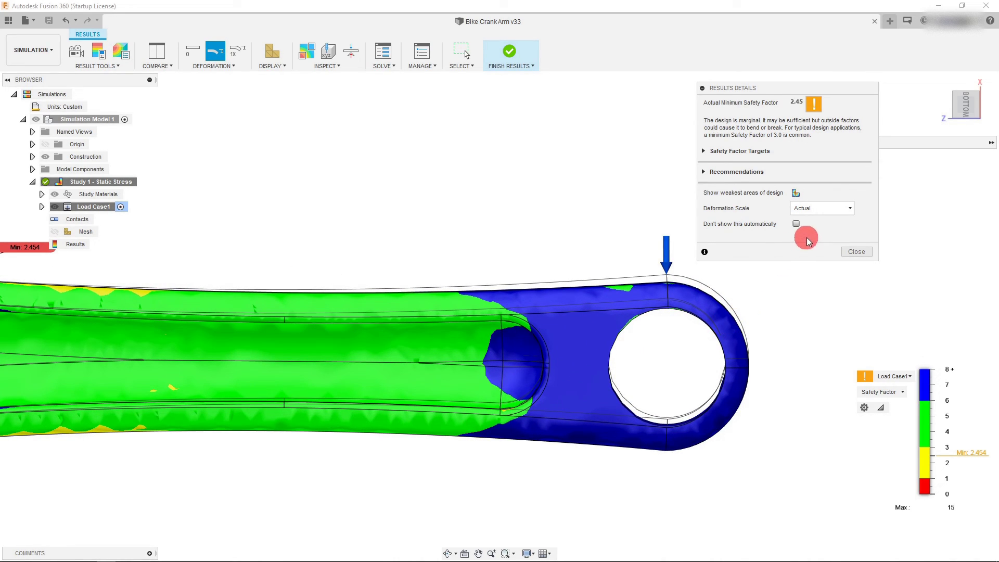
pyautogui.click(888, 392)
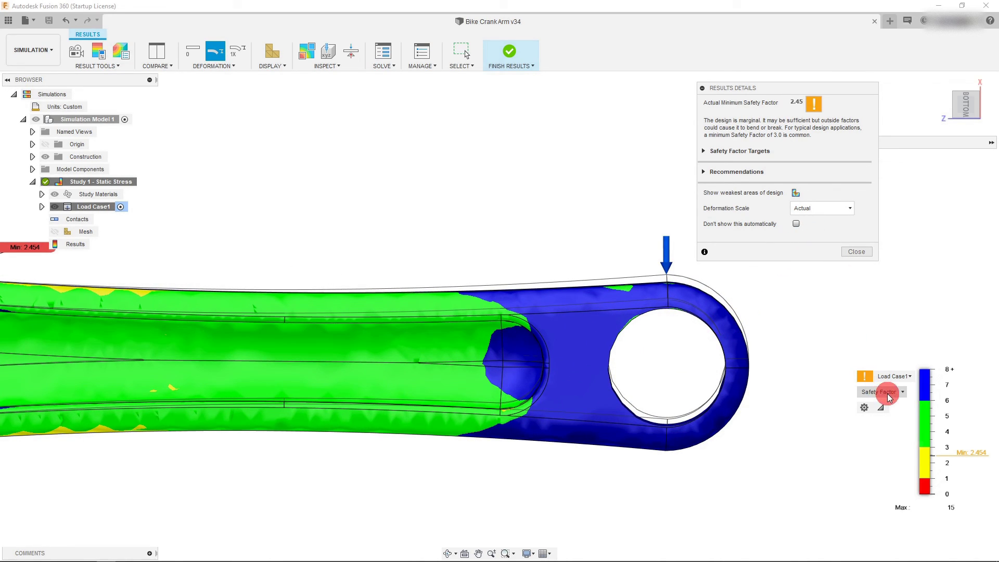
# Switch the result type from Safety Factor to Displacement, showing a 1.59 mm maximum
pyautogui.click(894, 429)
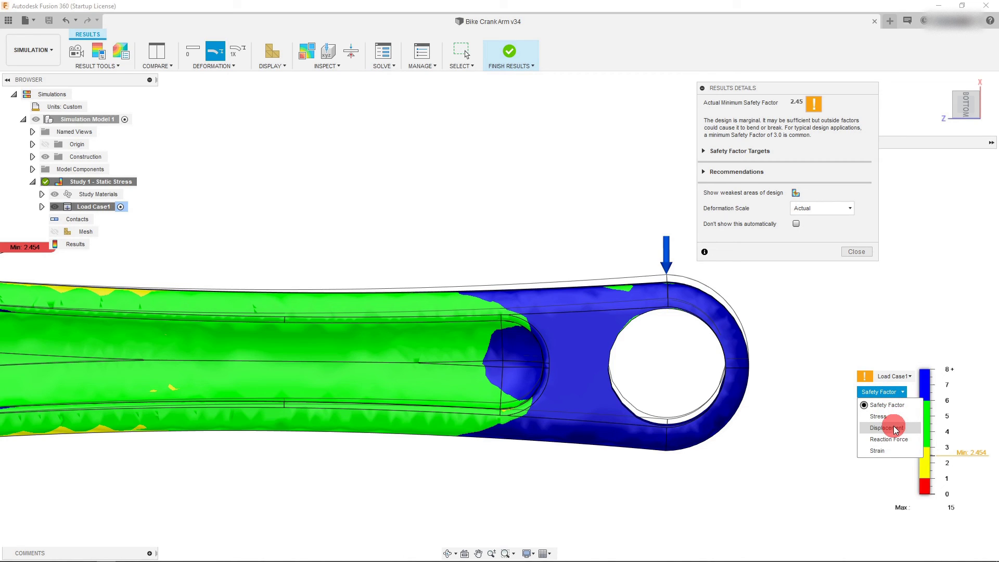
pyautogui.scroll(-3, 819, 416)
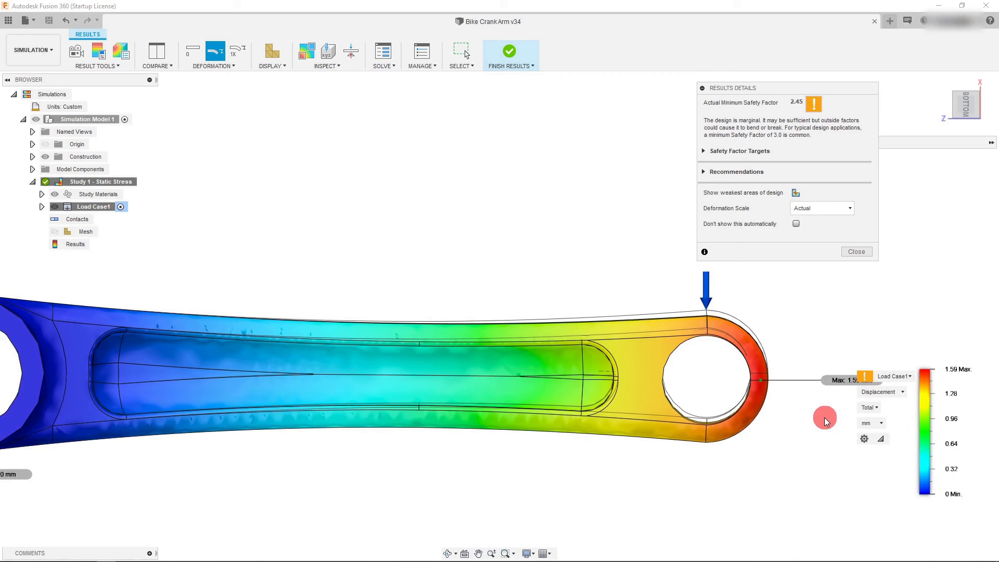
pyautogui.scroll(3, 820, 413)
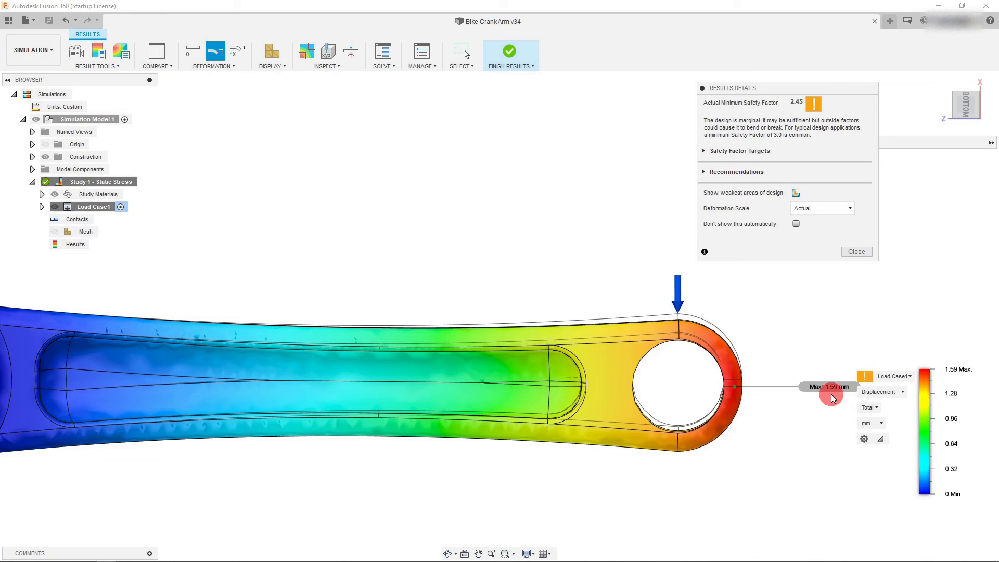
pyautogui.scroll(-3, 824, 420)
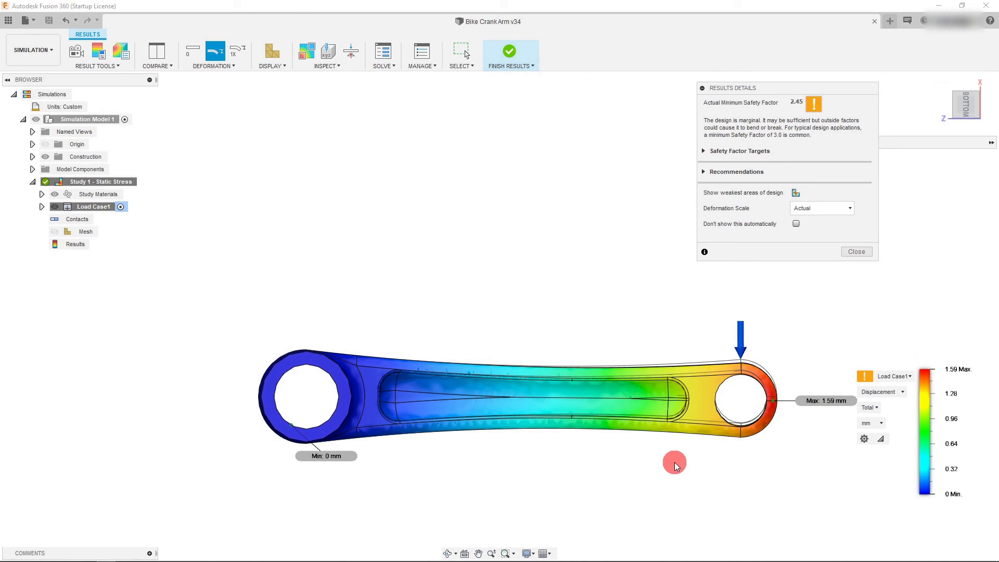
# Orbit the crank arm to an oblique view, then view it from the front
pyautogui.moveTo(944, 111)
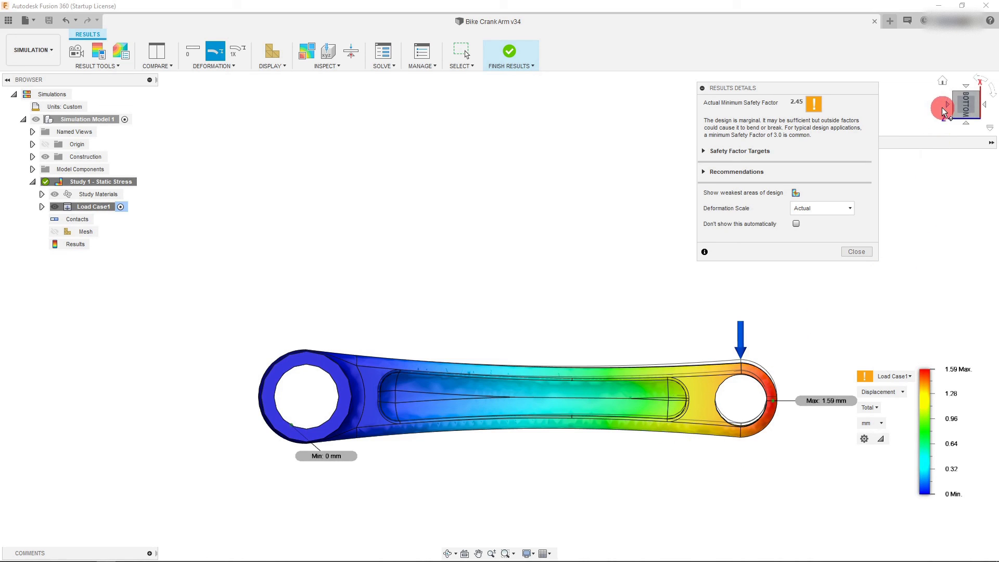
pyautogui.moveTo(956, 113); pyautogui.dragTo(874, 148)
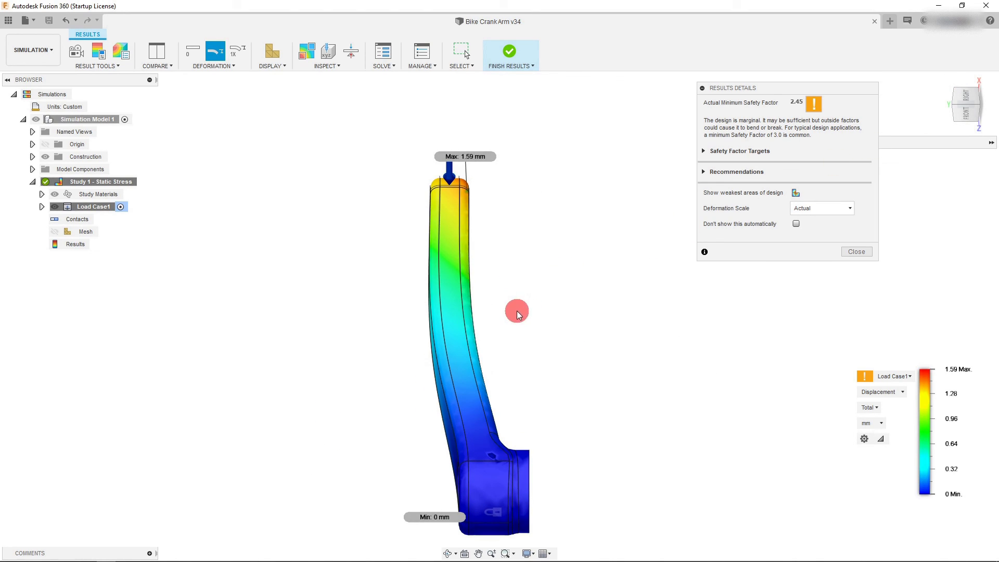
pyautogui.click(966, 111)
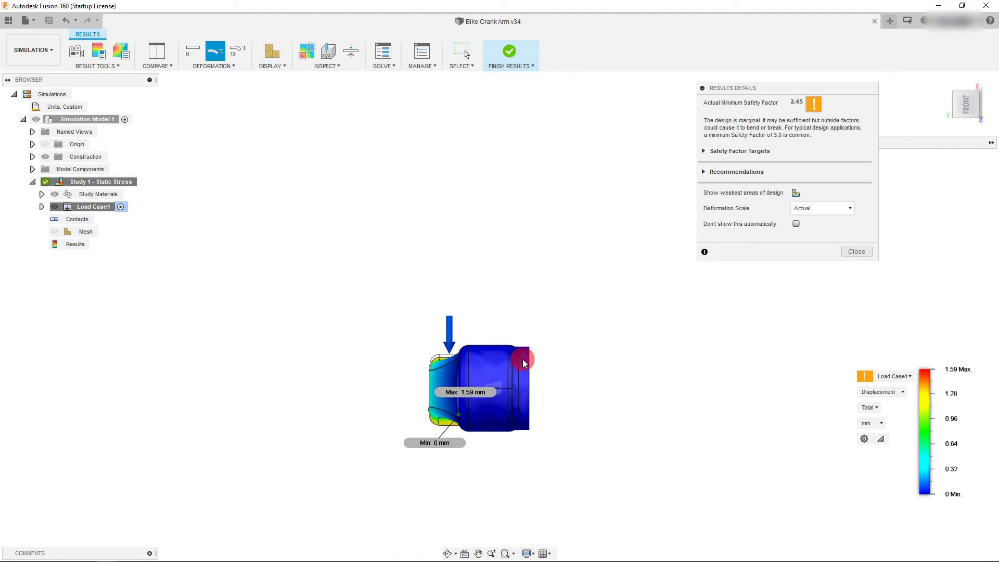
pyautogui.scroll(1, 546, 351)
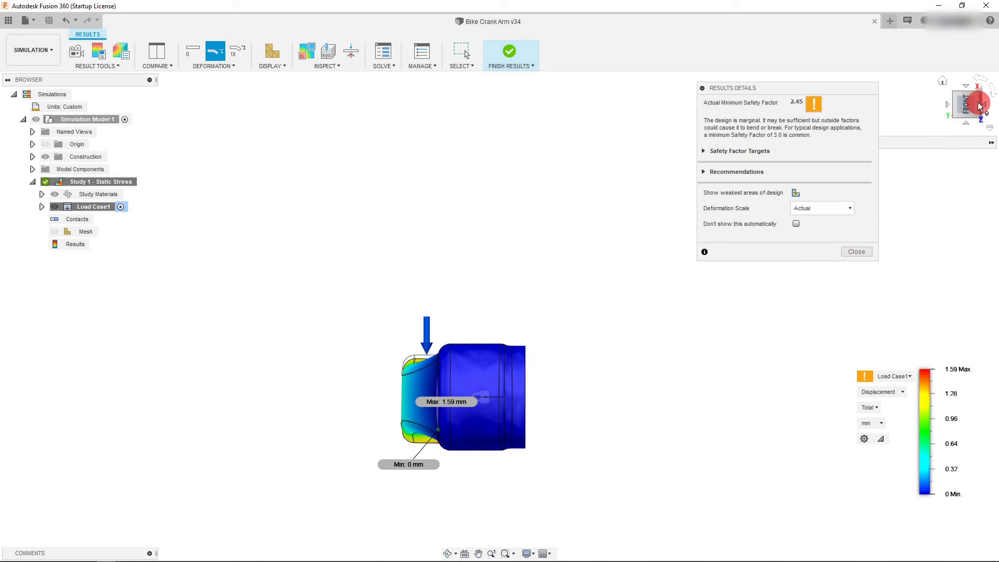